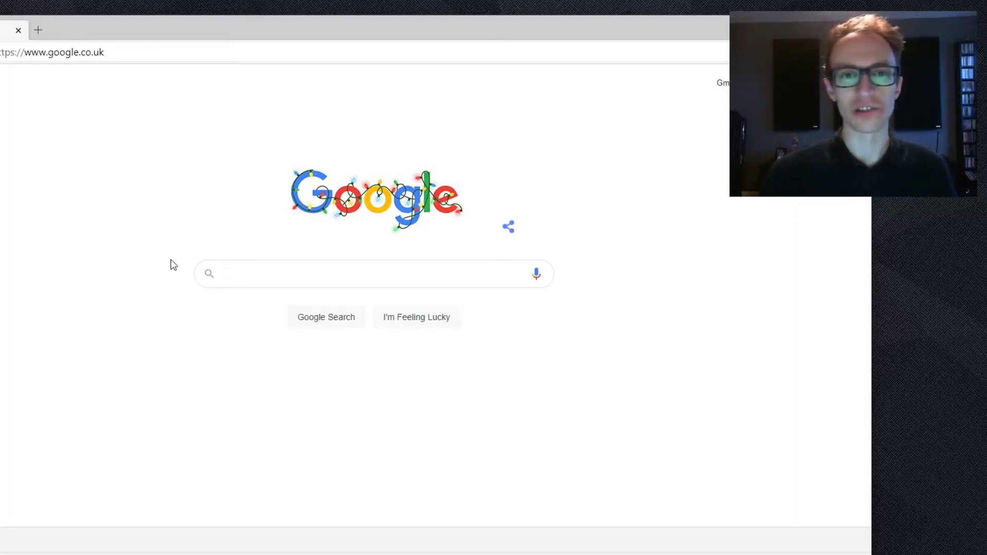
{"action": "left_click", "coordinate": [175, 53]}
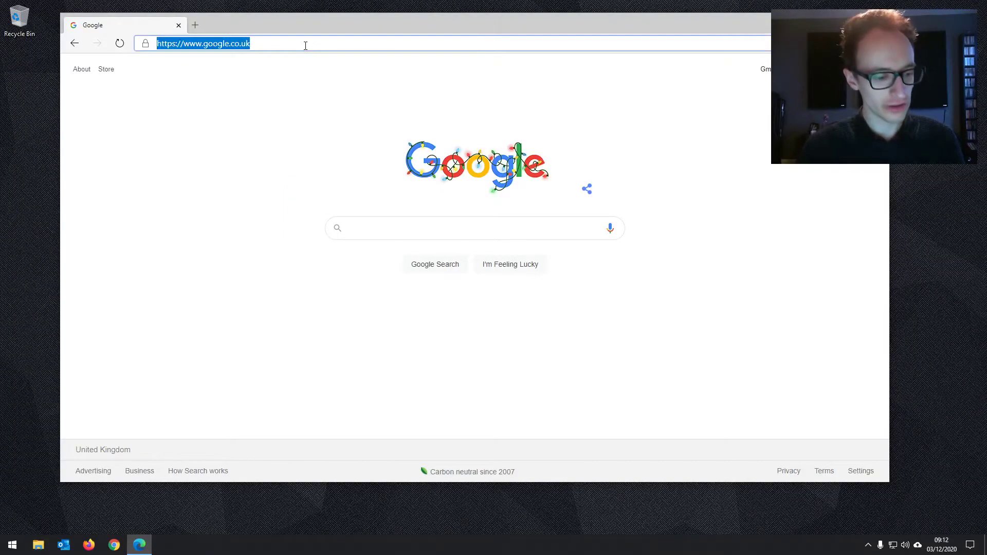
{"action": "type", "text": "w"}
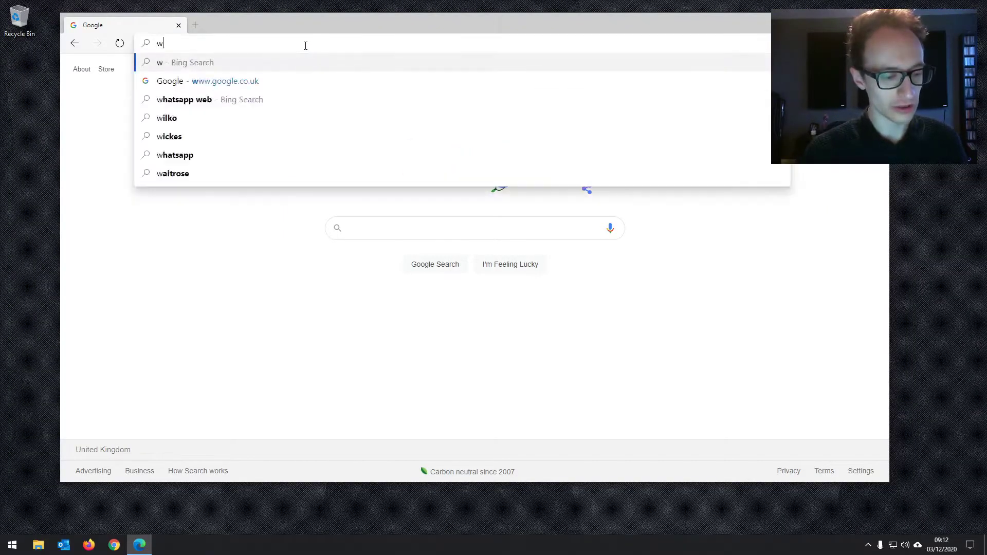
{"action": "type", "text": "ww.audac"}
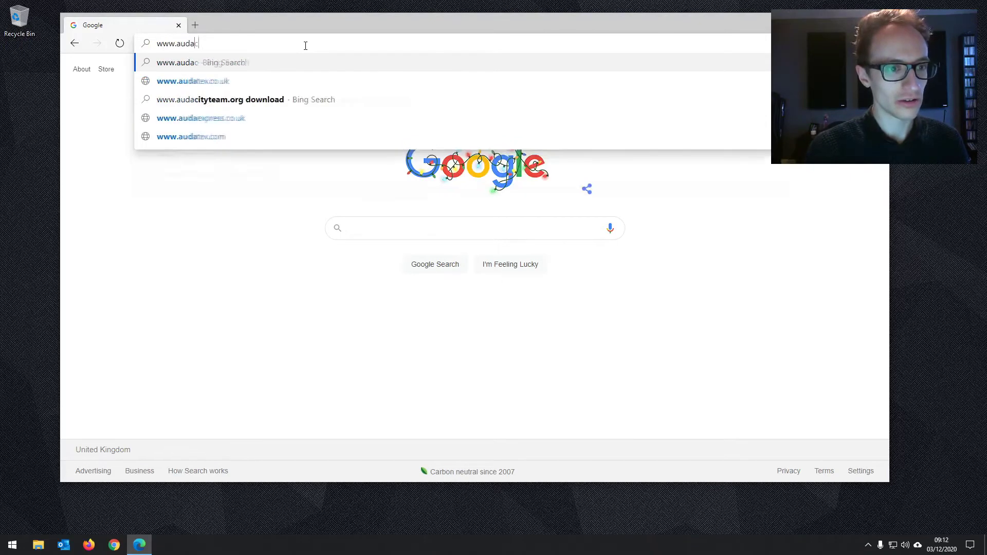
{"action": "type", "text": "ityteam.org"}
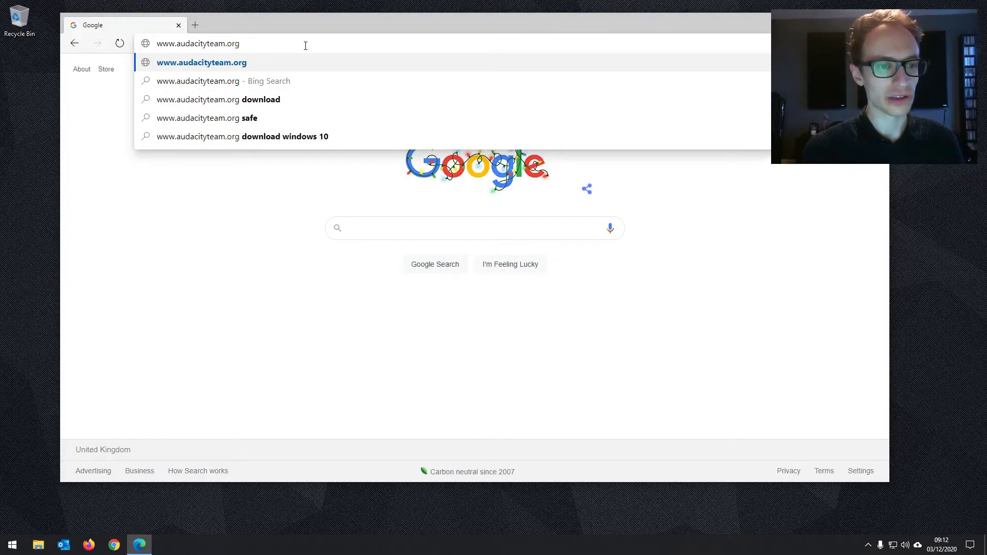
{"action": "key", "text": "Return"}
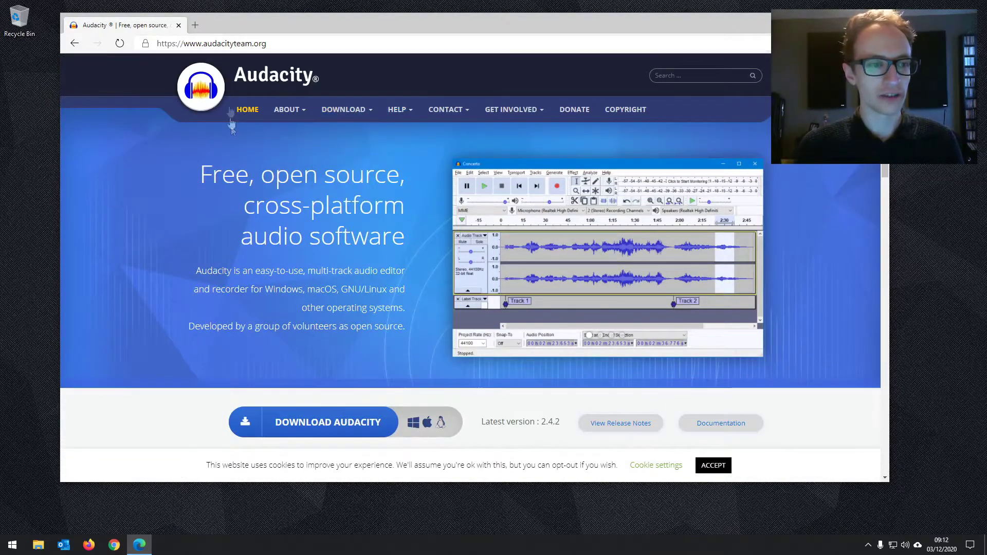
- Open the Download Audacity page from the homepage
{"action": "mouse_move", "coordinate": [287, 110]}
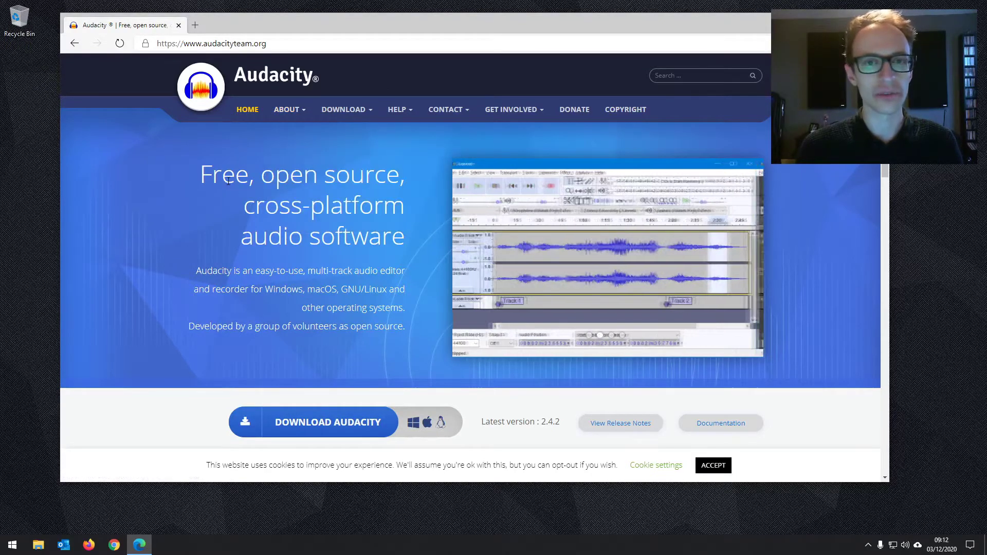
{"action": "scroll", "coordinate": [335, 229], "scroll_direction": "down", "scroll_amount": 5}
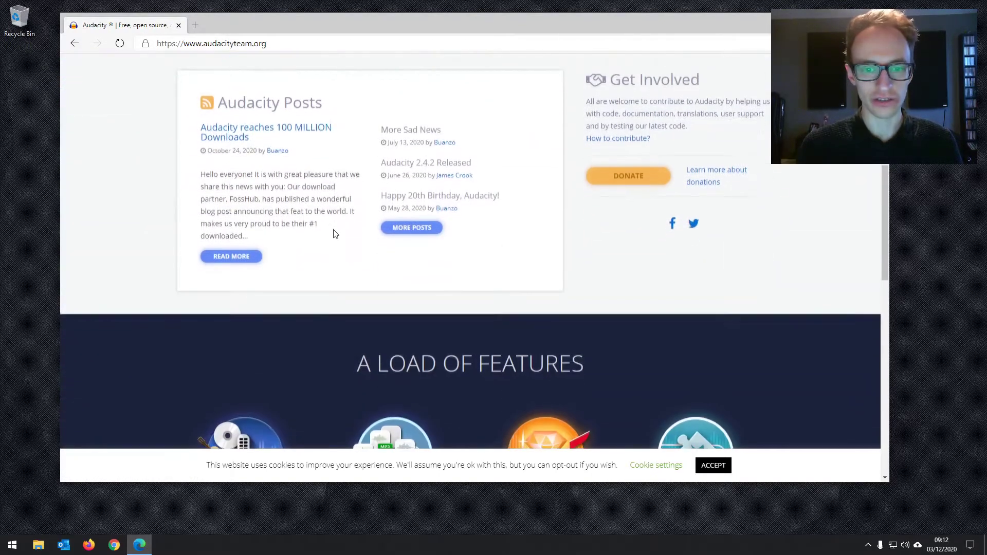
{"action": "scroll", "coordinate": [335, 228], "scroll_direction": "up", "scroll_amount": 3}
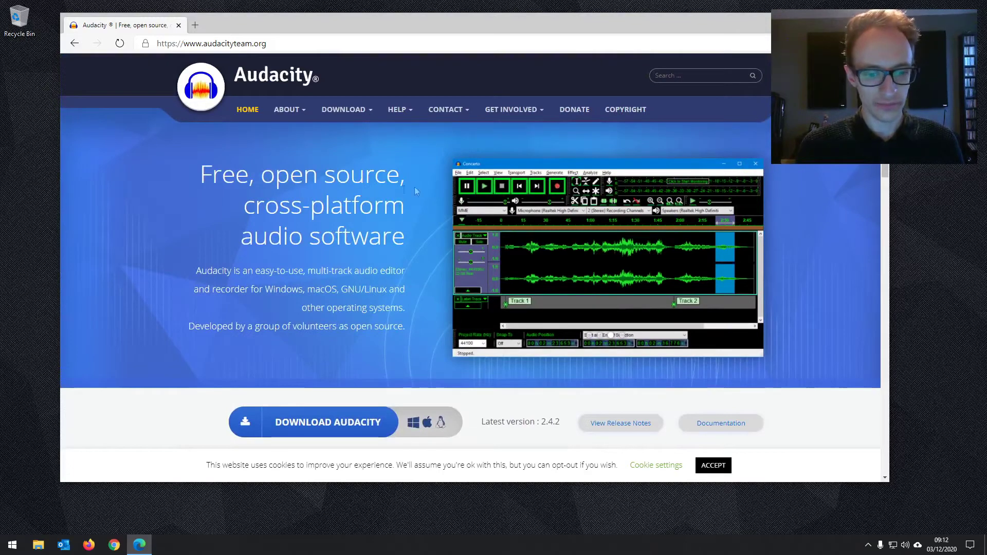
{"action": "left_click", "coordinate": [310, 434]}
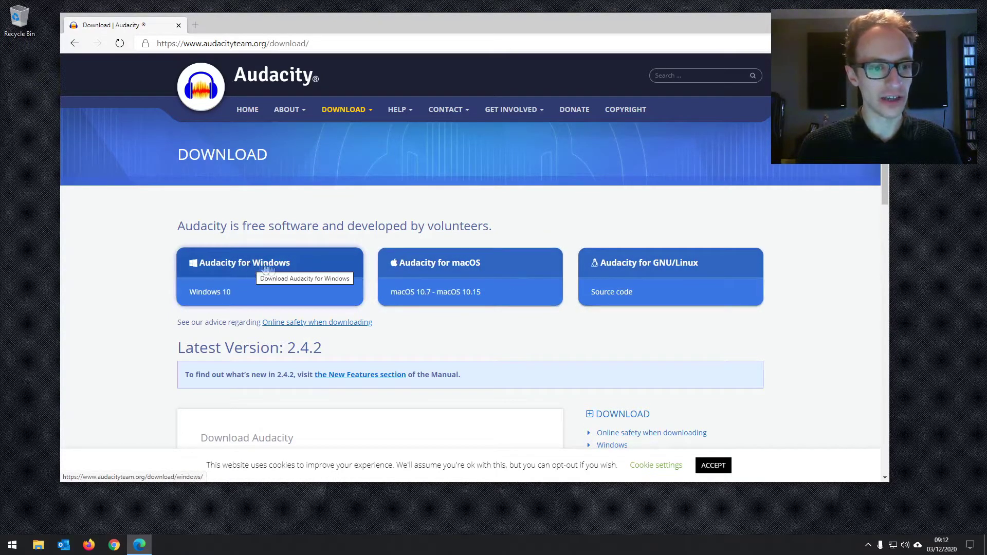
- Choose Audacity for Windows and download the 2.4.2 Windows Installer from FossHub
{"action": "left_click", "coordinate": [258, 264]}
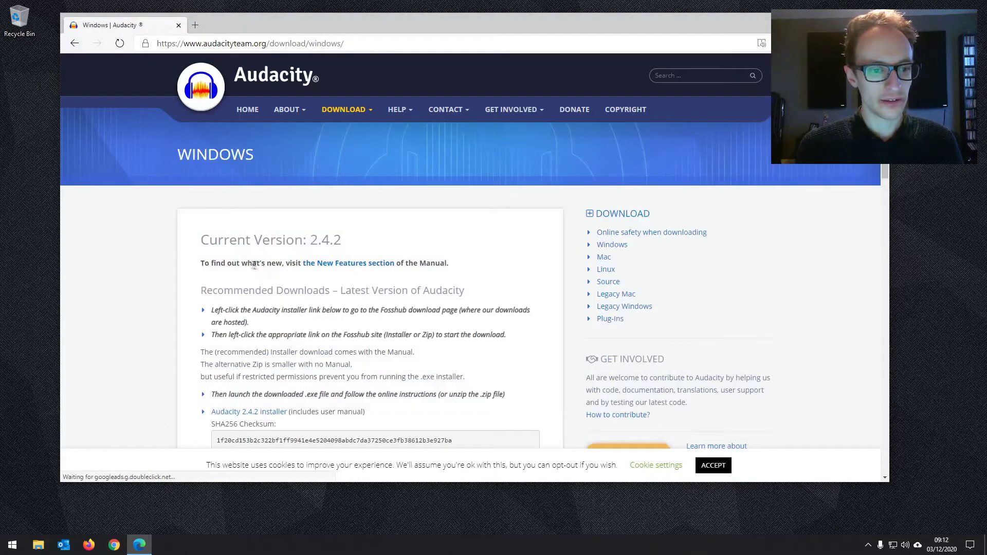
{"action": "scroll", "coordinate": [334, 277], "scroll_direction": "down", "scroll_amount": 3}
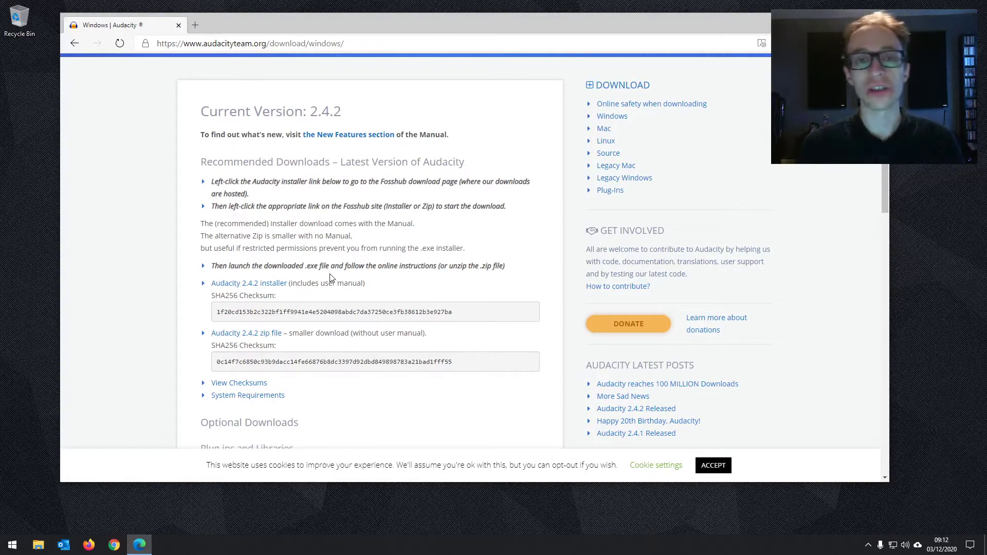
{"action": "scroll", "coordinate": [329, 278], "scroll_direction": "up", "scroll_amount": 3}
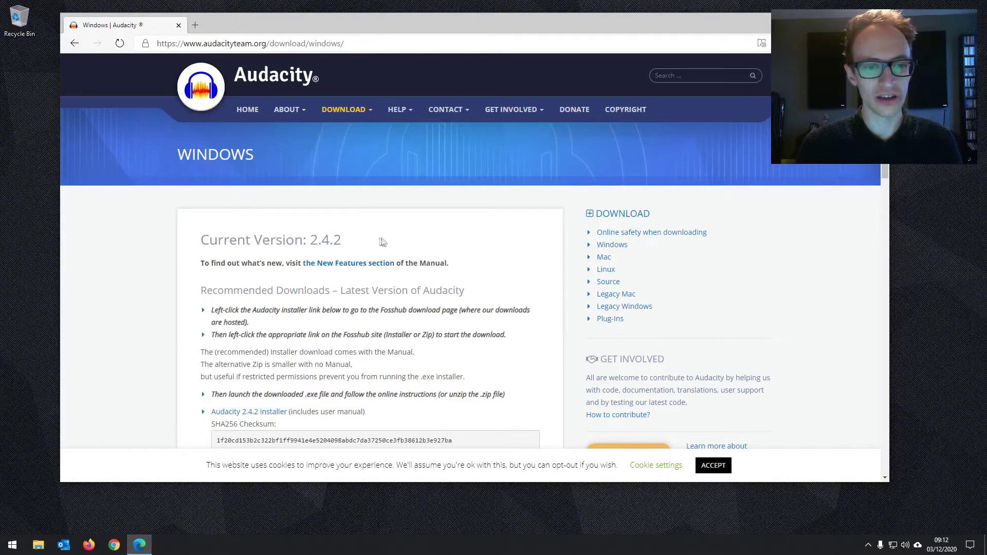
{"action": "scroll", "coordinate": [378, 197], "scroll_direction": "down", "scroll_amount": 3}
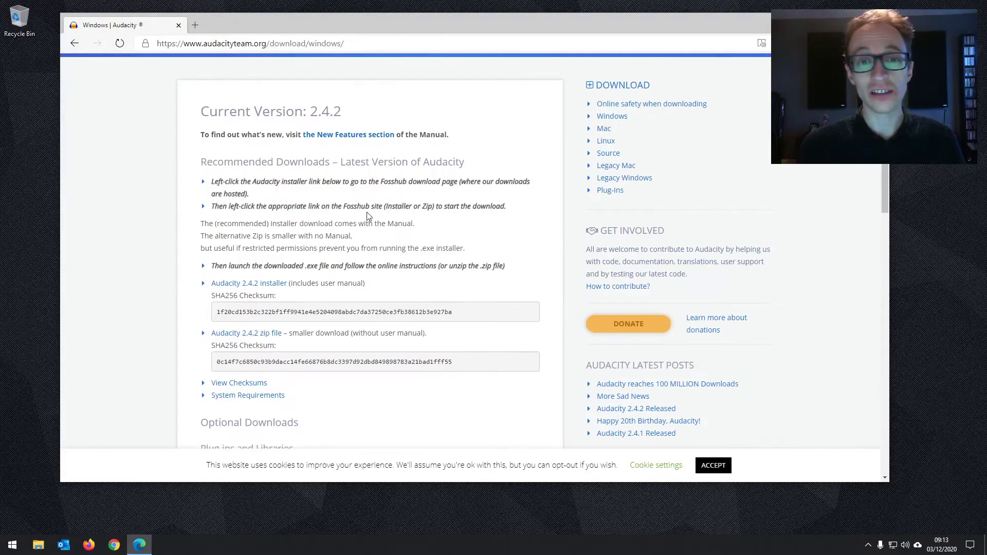
{"action": "left_click", "coordinate": [242, 288]}
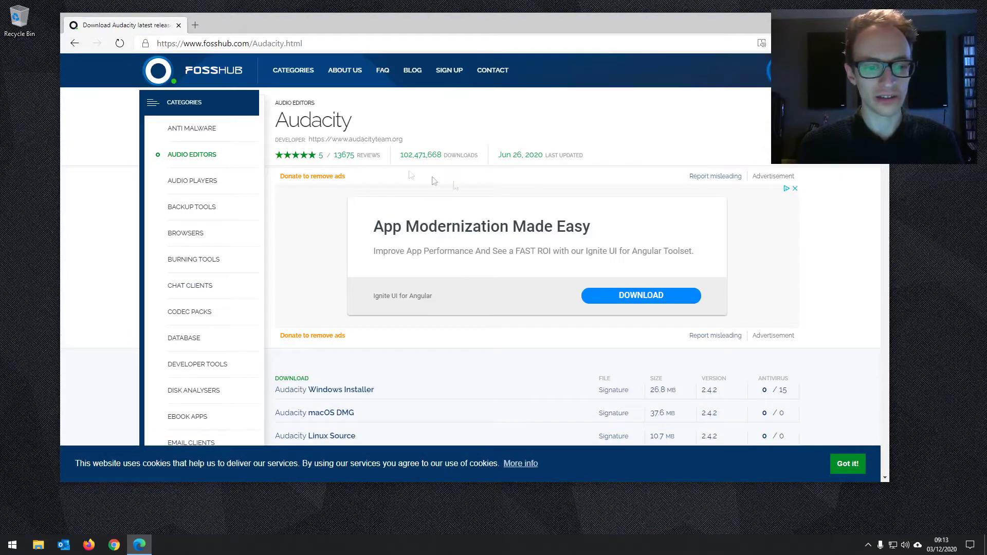
{"action": "scroll", "coordinate": [363, 185], "scroll_direction": "down", "scroll_amount": 3}
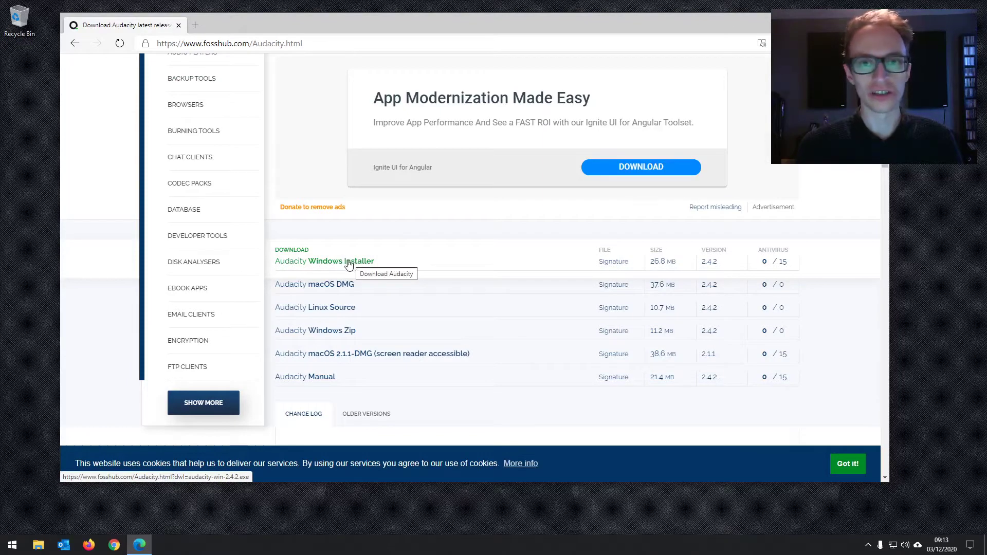
{"action": "left_click", "coordinate": [337, 262]}
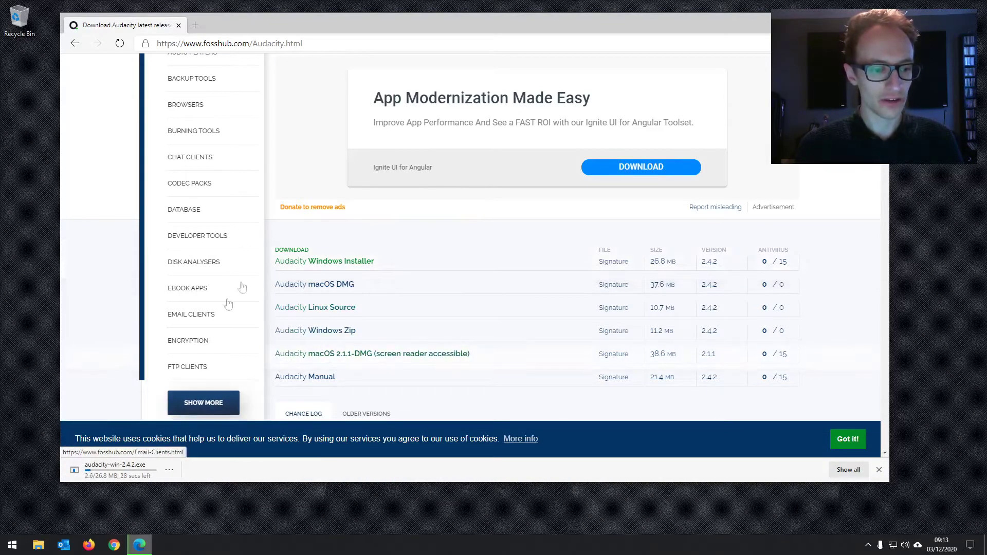
- Return to the Audacity Windows download page and find the Optional Downloads section
{"action": "scroll", "coordinate": [273, 193], "scroll_direction": "up", "scroll_amount": 3}
{"action": "left_click", "coordinate": [75, 43]}
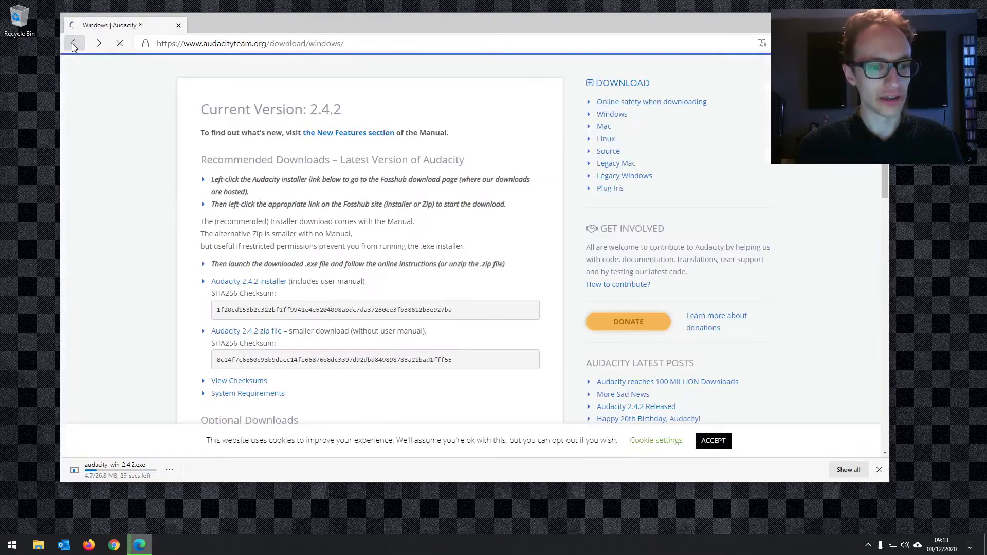
{"action": "scroll", "coordinate": [175, 228], "scroll_direction": "down", "scroll_amount": 3}
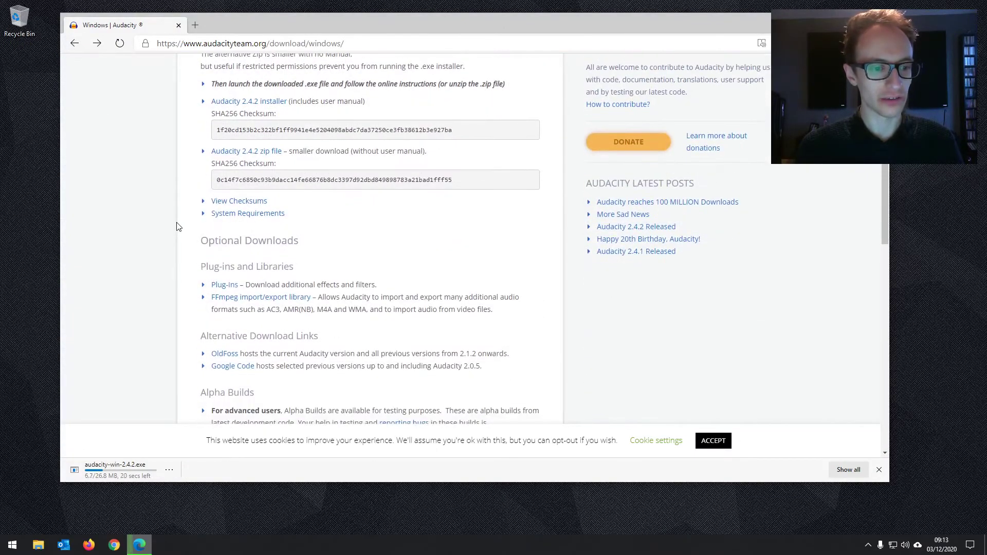
{"action": "scroll", "coordinate": [214, 200], "scroll_direction": "up", "scroll_amount": 5}
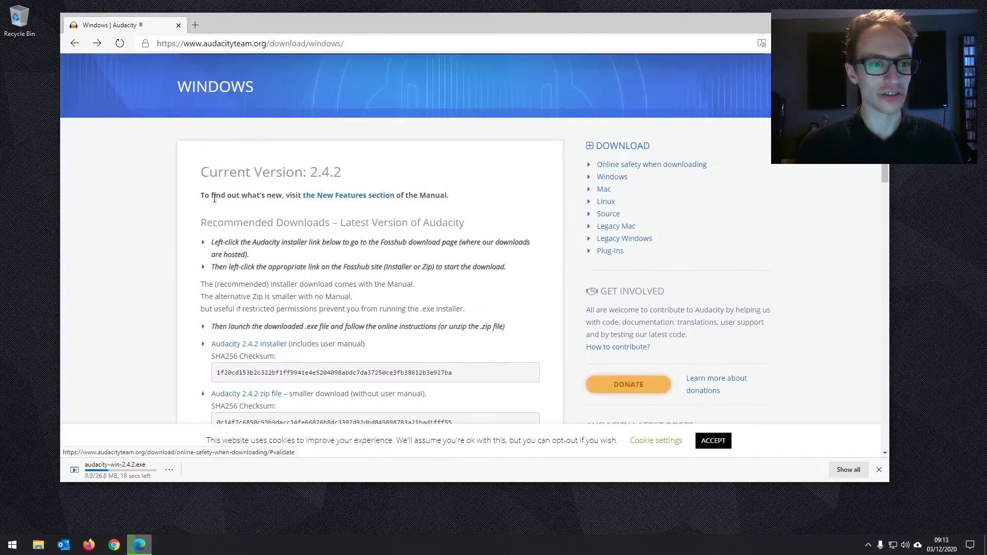
{"action": "scroll", "coordinate": [214, 195], "scroll_direction": "down", "scroll_amount": 5}
{"action": "left_click_drag", "start_coordinate": [200, 241], "coordinate": [298, 244]}
{"action": "left_click", "coordinate": [298, 244]}
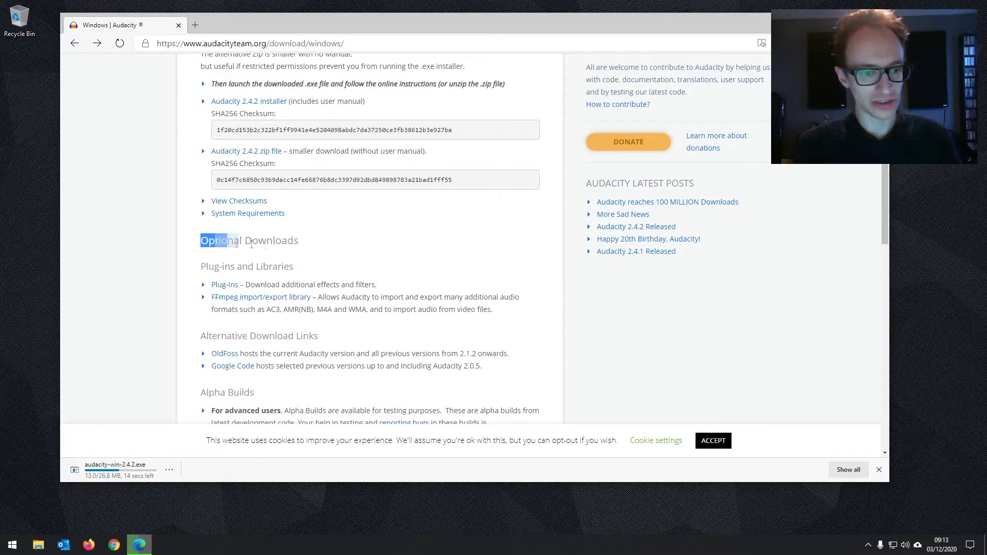
{"action": "scroll", "coordinate": [282, 256], "scroll_direction": "down", "scroll_amount": 1}
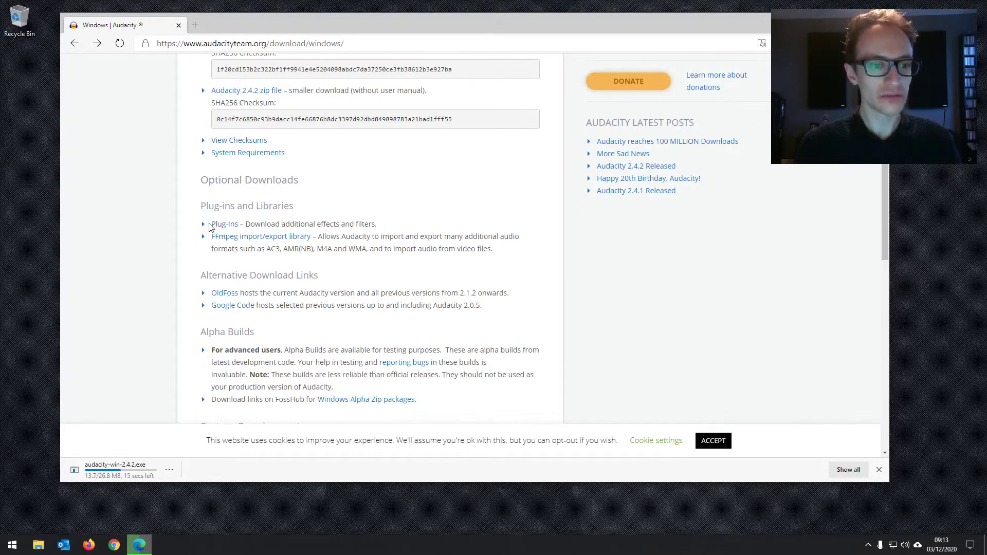
- Open the Plug-ins and FFmpeg import/export library links in new tabs
{"action": "left_click_drag", "start_coordinate": [210, 224], "coordinate": [242, 225]}
{"action": "middle_click", "coordinate": [226, 225]}
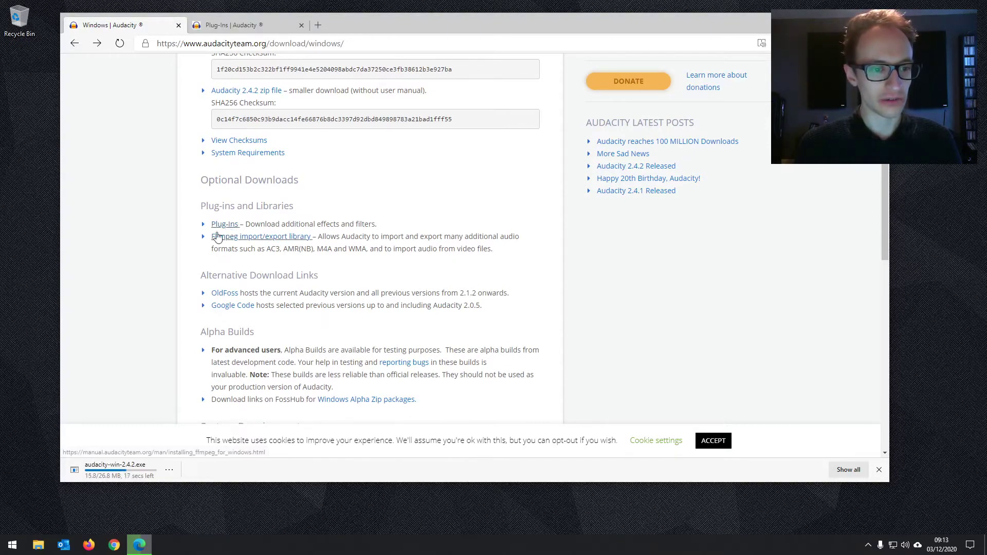
{"action": "left_click_drag", "start_coordinate": [210, 236], "coordinate": [298, 242]}
{"action": "left_click", "coordinate": [245, 242]}
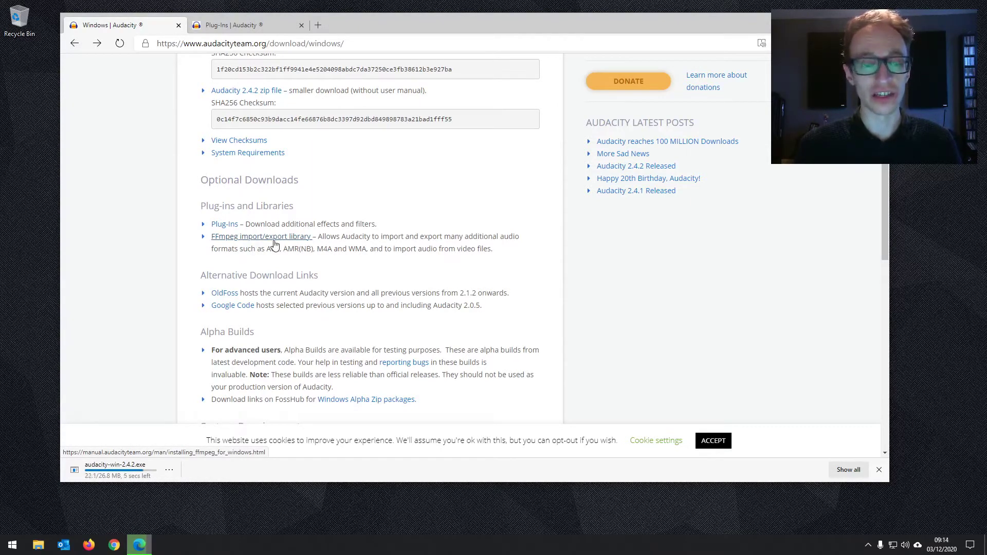
{"action": "left_click", "coordinate": [274, 242], "text": "ctrl"}
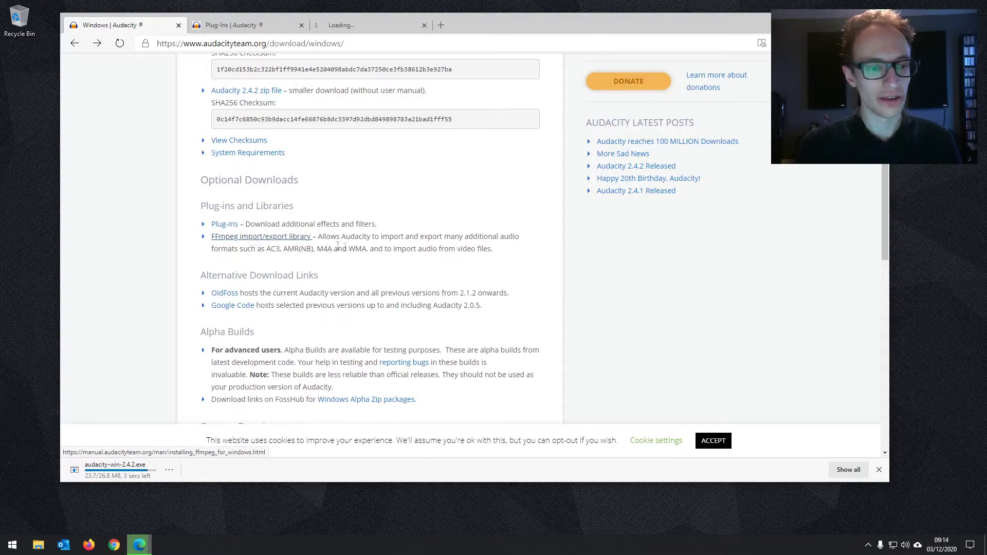
- Look over the Plug-ins page, then close its tab
{"action": "left_click", "coordinate": [247, 25]}
{"action": "scroll", "coordinate": [282, 188], "scroll_direction": "down", "scroll_amount": 7}
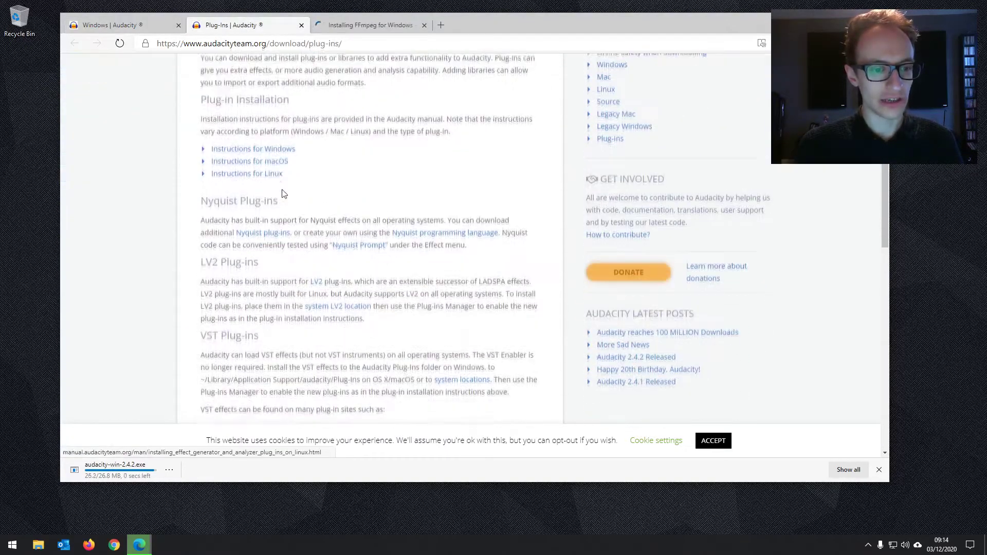
{"action": "scroll", "coordinate": [282, 188], "scroll_direction": "down", "scroll_amount": 5}
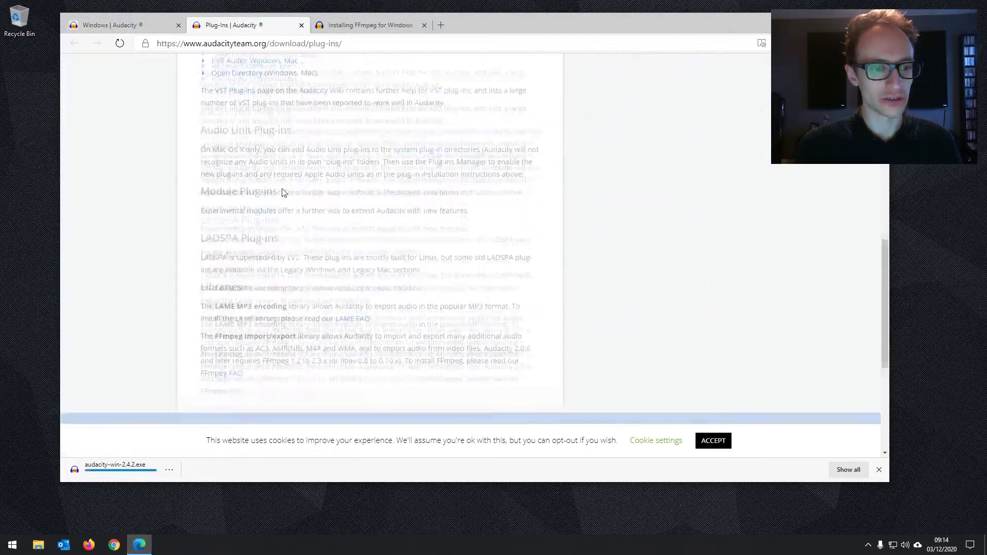
{"action": "scroll", "coordinate": [282, 195], "scroll_direction": "up", "scroll_amount": 6}
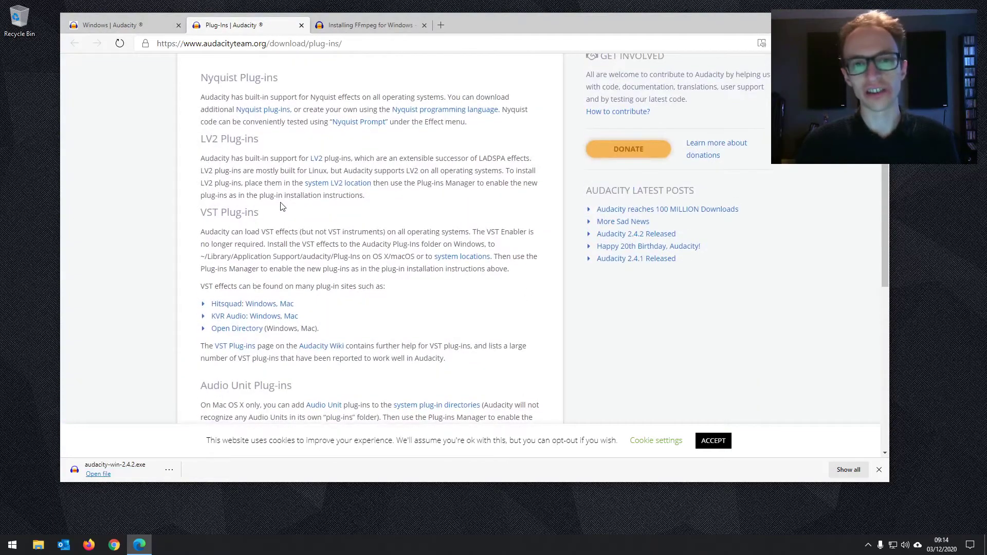
{"action": "middle_click", "coordinate": [215, 25]}
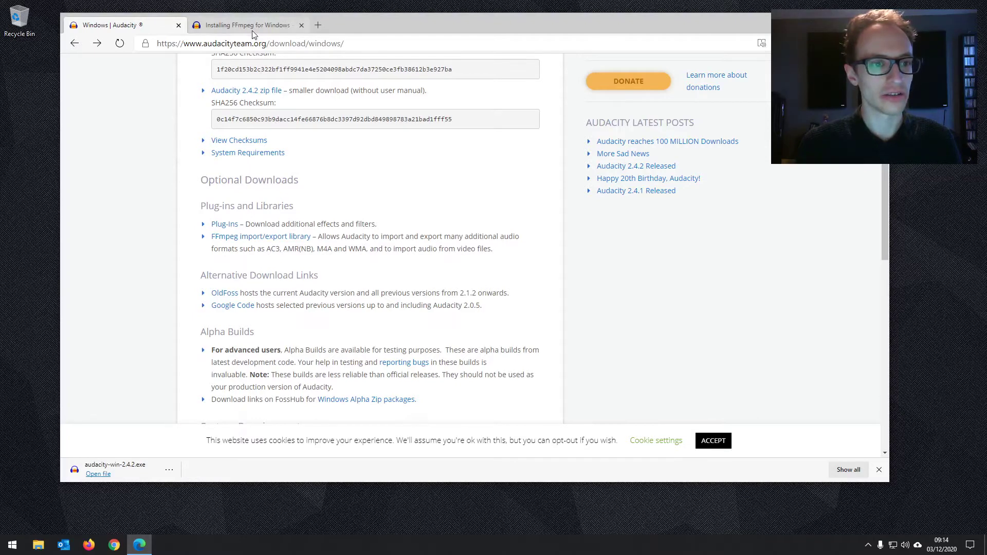
- From the FFmpeg installation guide, open the external LAME and FFmpeg download page
{"action": "left_click", "coordinate": [235, 31]}
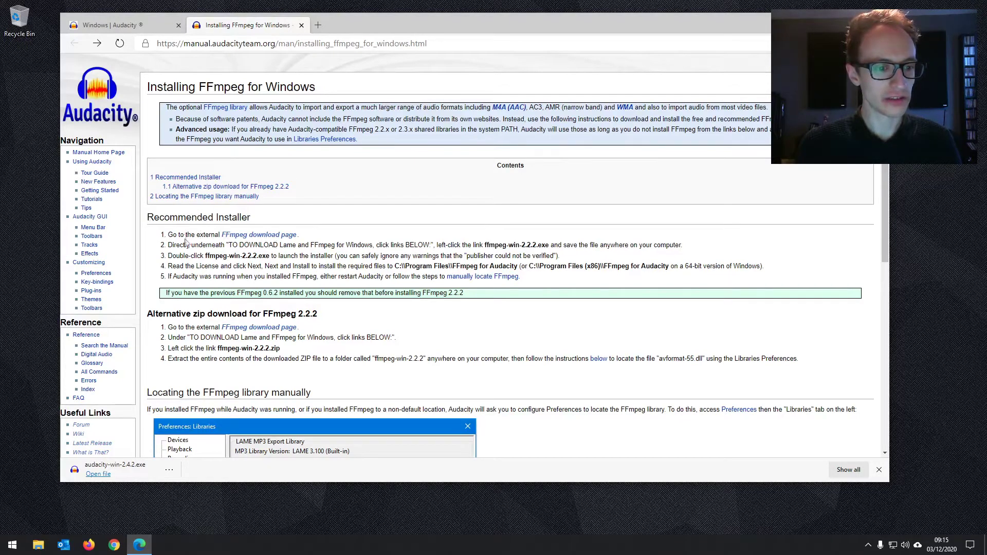
{"action": "left_click_drag", "start_coordinate": [170, 234], "coordinate": [208, 235]}
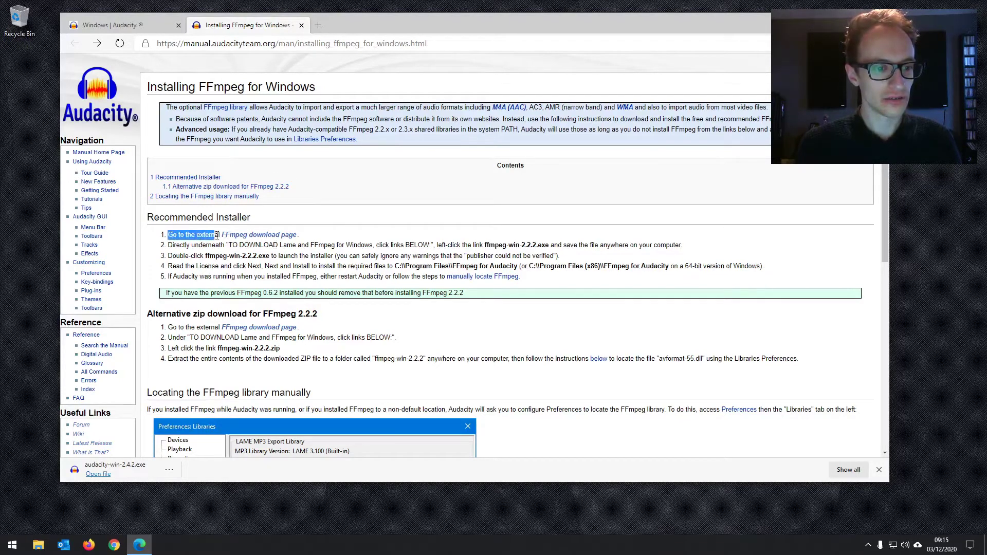
{"action": "left_click", "coordinate": [217, 242]}
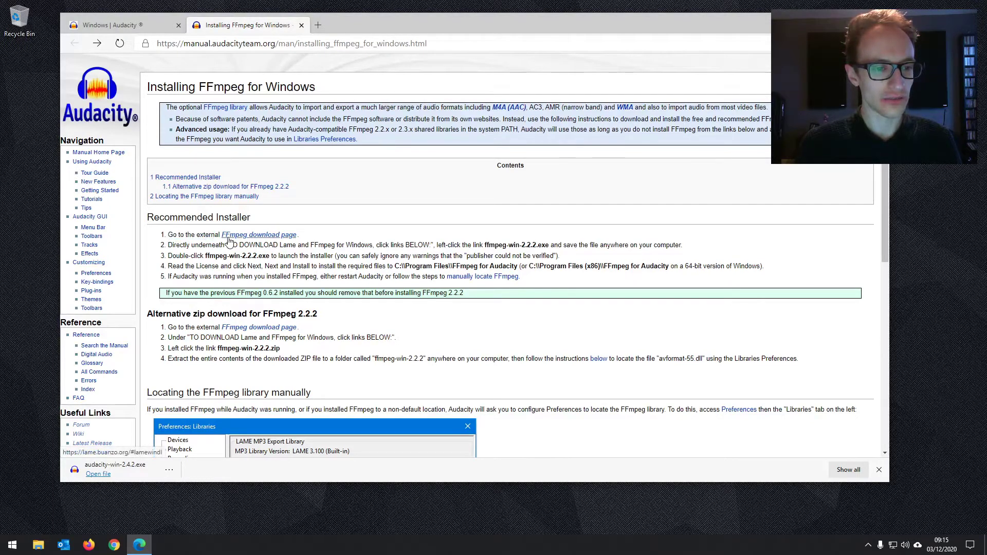
{"action": "middle_click", "coordinate": [231, 237]}
{"action": "left_click", "coordinate": [350, 25]}
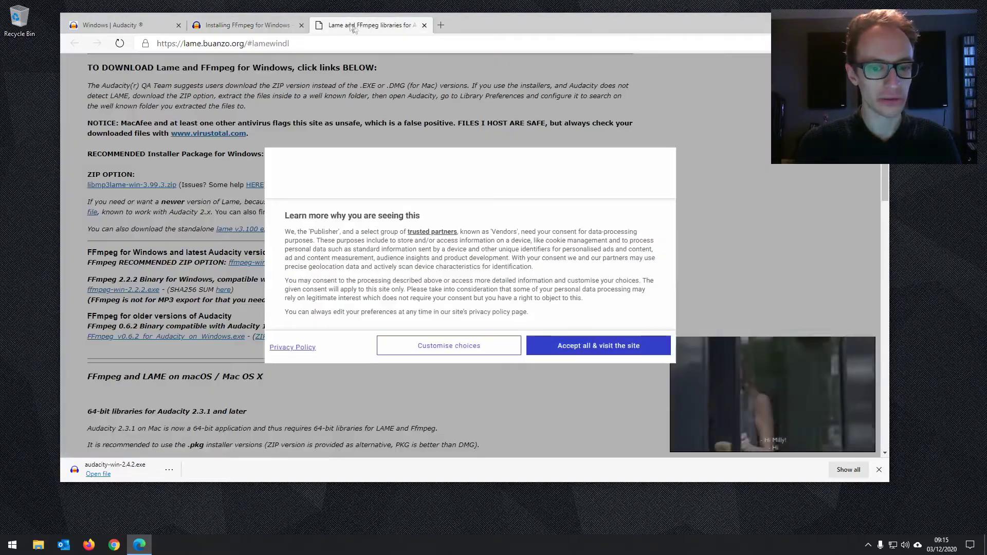
- Accept the site's consent notice and download Lame_v3.99.3_for_Windows.exe
{"action": "left_click", "coordinate": [568, 346]}
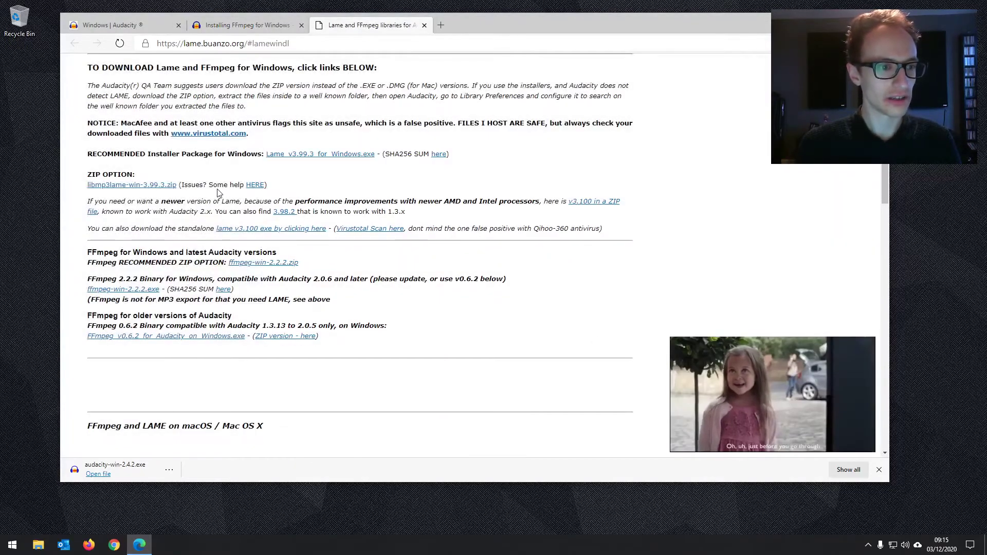
{"action": "scroll", "coordinate": [186, 98], "scroll_direction": "up", "scroll_amount": 1}
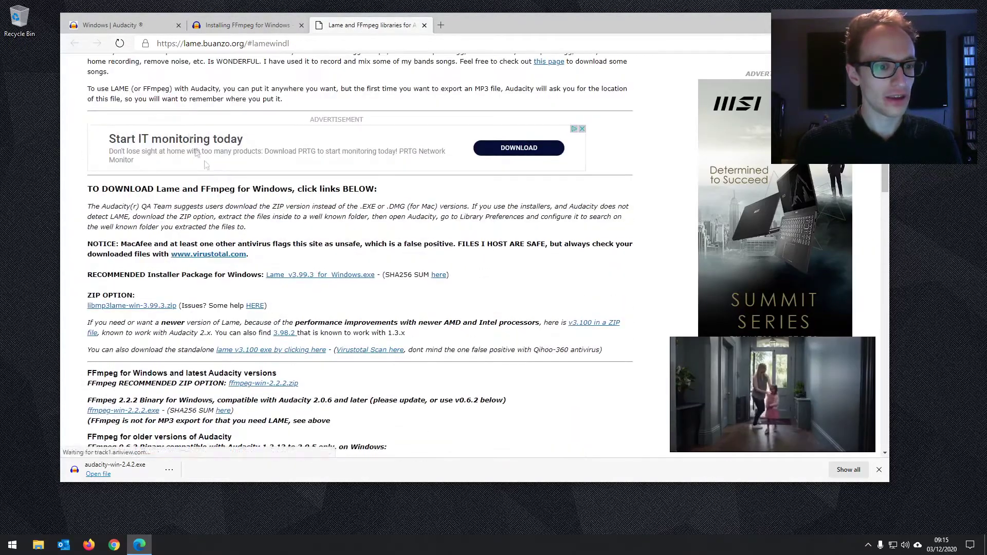
{"action": "left_click", "coordinate": [283, 280]}
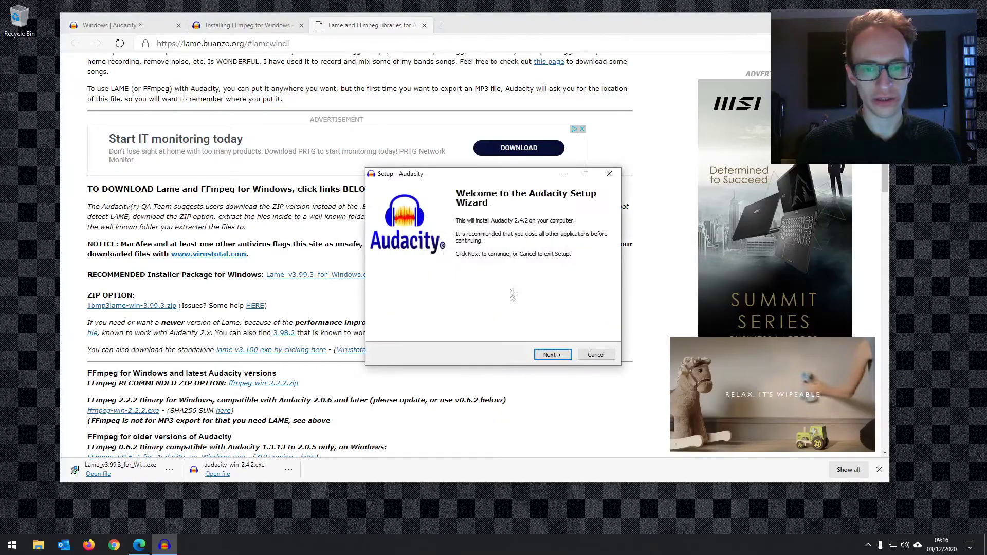
- Step through Audacity Setup with the default install folder and Reset Preferences ticked
{"action": "left_click", "coordinate": [552, 354]}
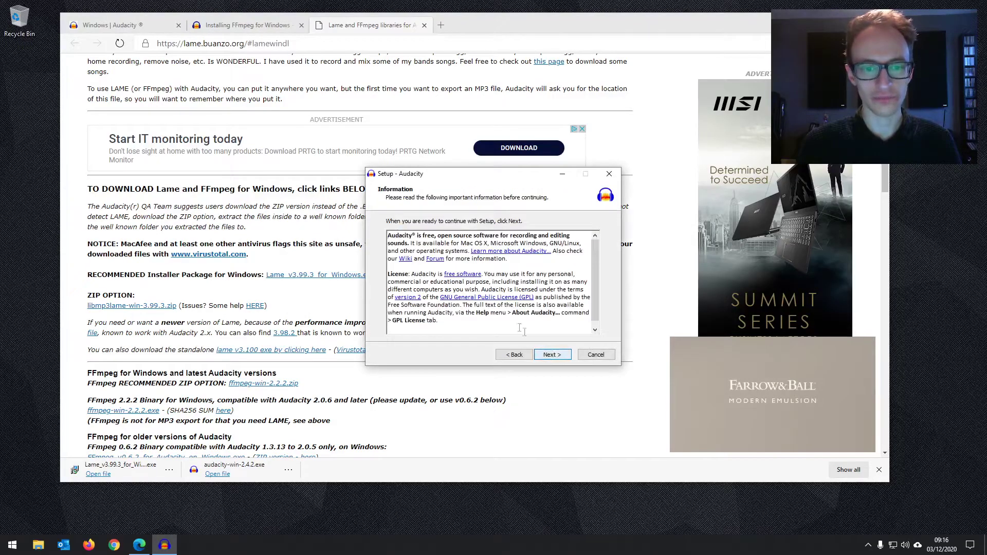
{"action": "left_click", "coordinate": [553, 354]}
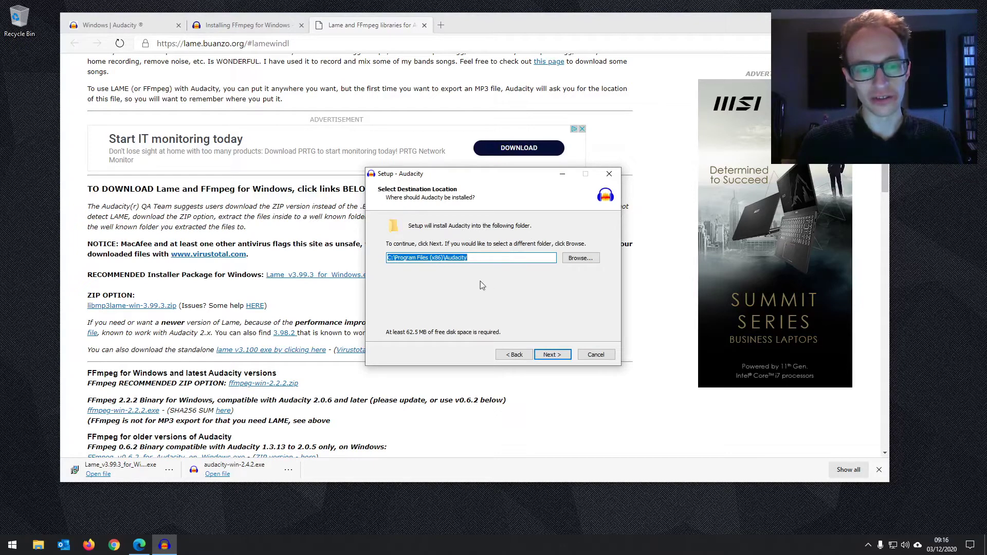
{"action": "left_click", "coordinate": [550, 354]}
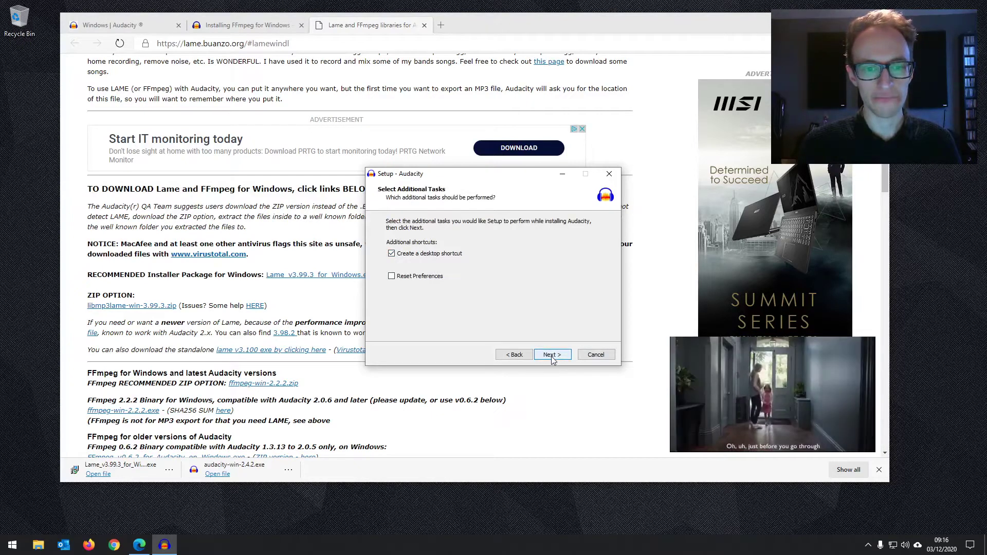
{"action": "left_click", "coordinate": [435, 281]}
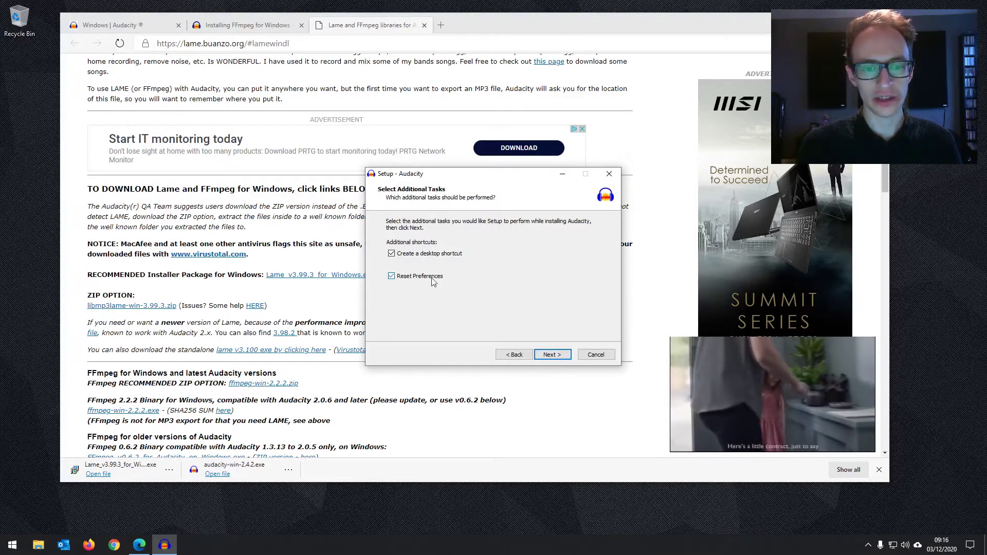
{"action": "left_click", "coordinate": [548, 356]}
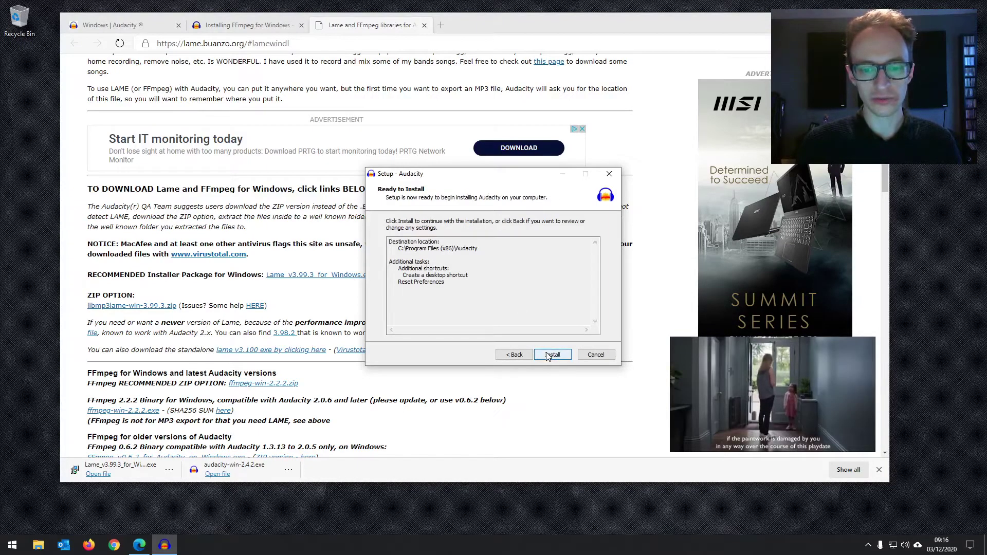
- Install Audacity 2.4.2 and finish setup with Launch Audacity checked
{"action": "left_click", "coordinate": [548, 356]}
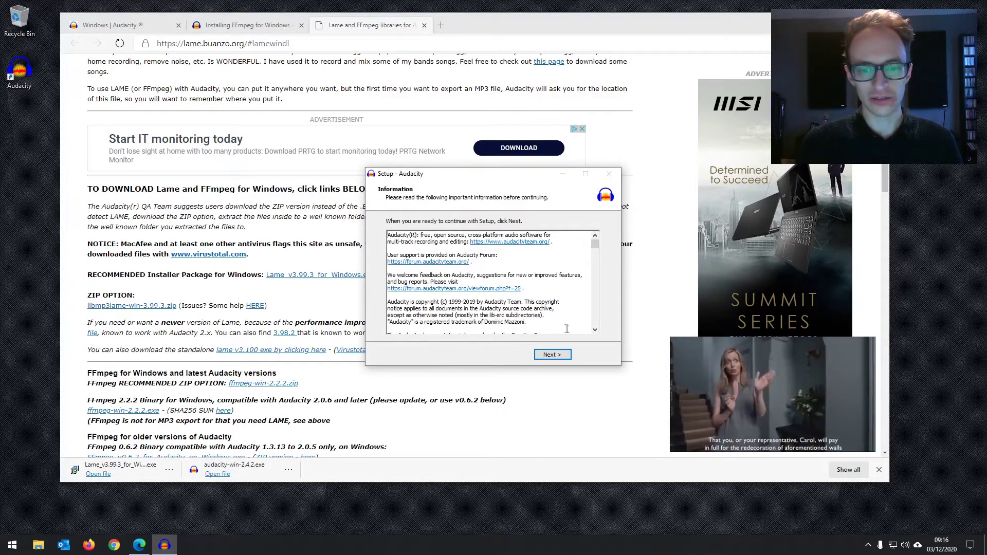
{"action": "scroll", "coordinate": [562, 326], "scroll_direction": "down", "scroll_amount": 3}
{"action": "left_click", "coordinate": [553, 356]}
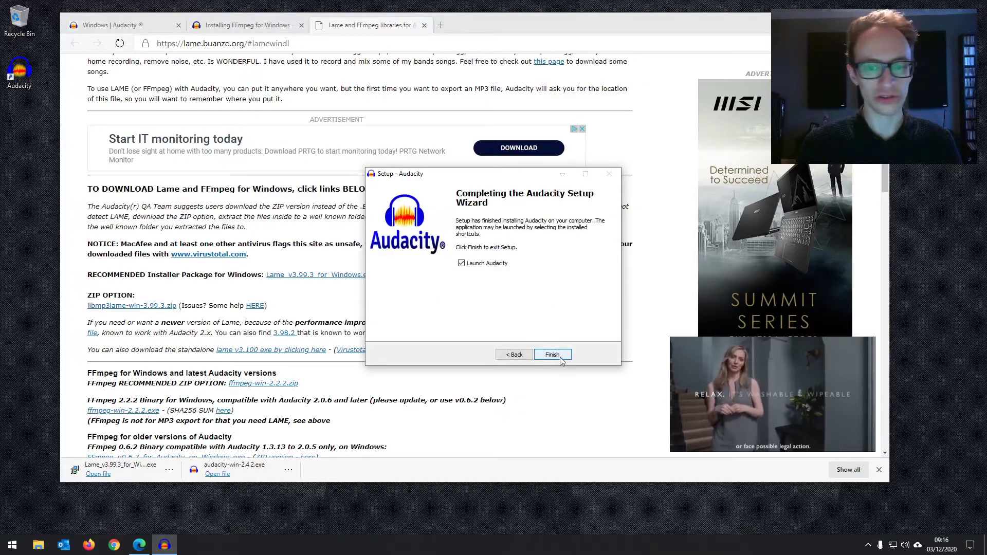
{"action": "left_click", "coordinate": [561, 360]}
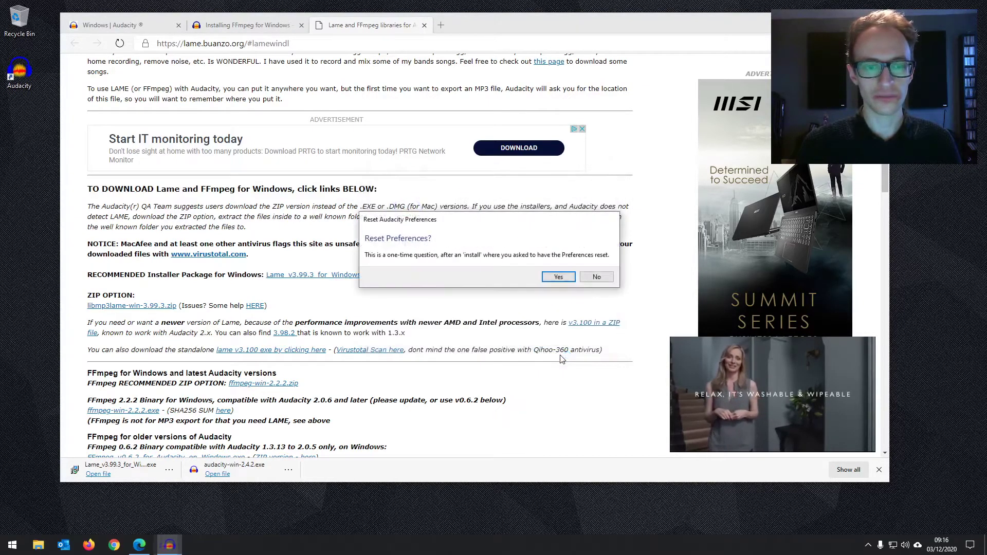
- Confirm the preferences reset, dismiss the welcome screen, and restore Audacity to a smaller window
{"action": "left_click", "coordinate": [560, 278]}
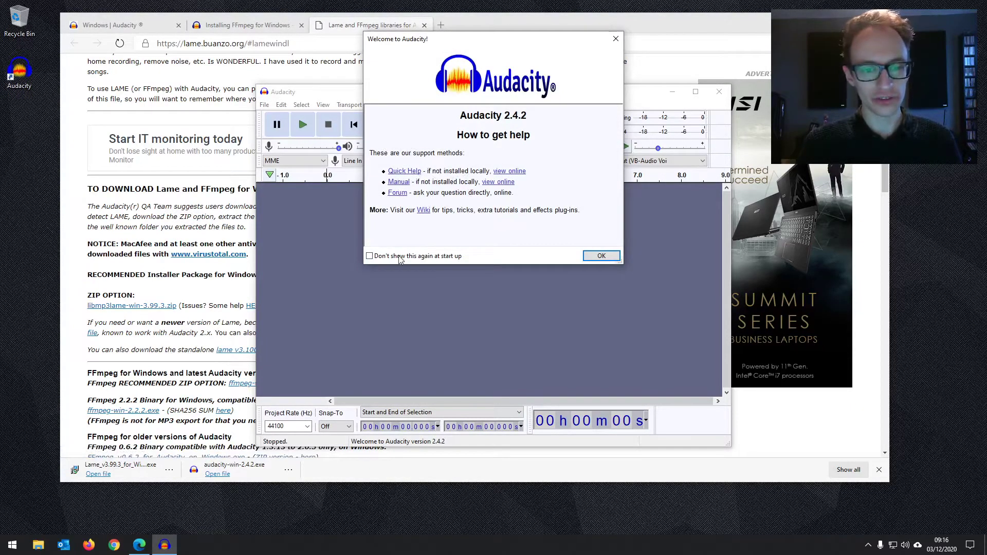
{"action": "left_click", "coordinate": [599, 257]}
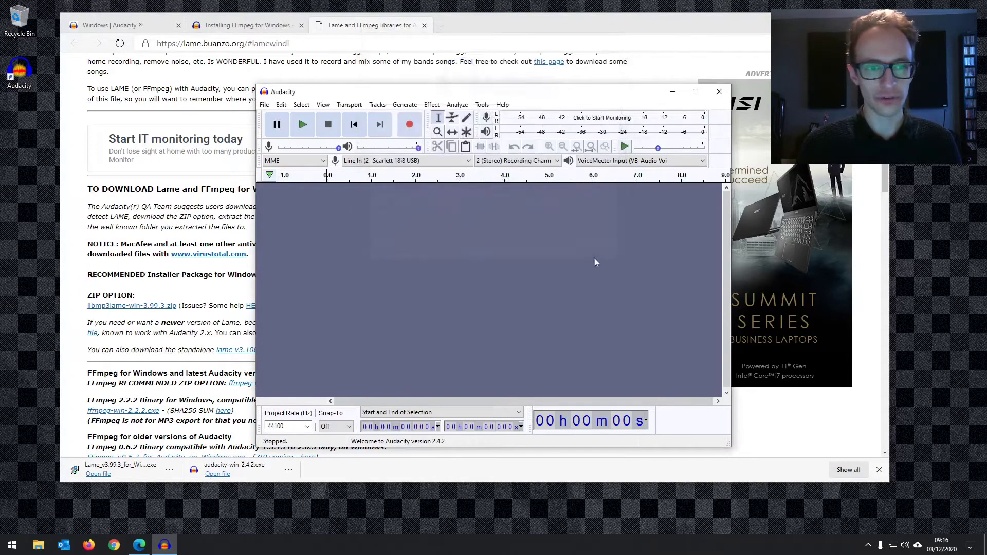
{"action": "left_click", "coordinate": [695, 93]}
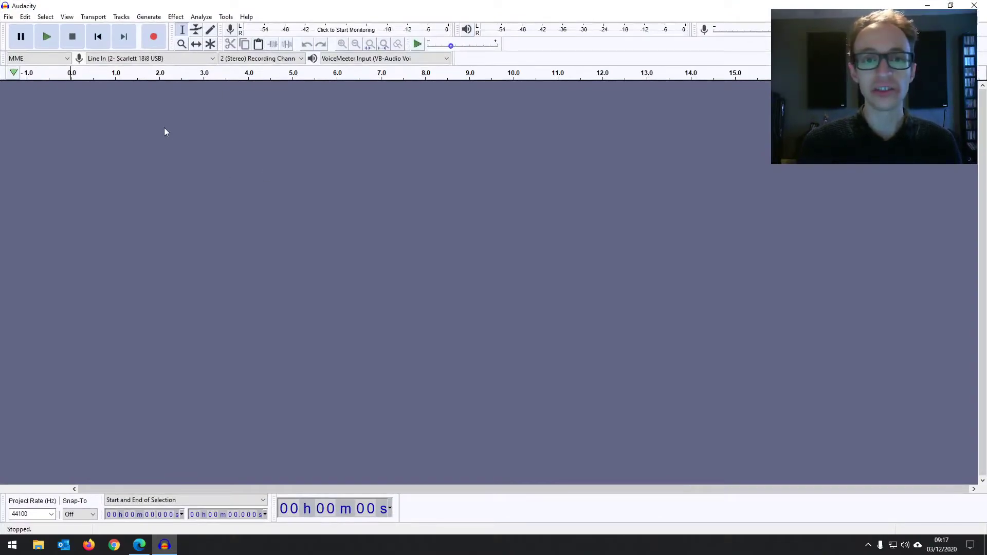
{"action": "double_click", "coordinate": [360, 5]}
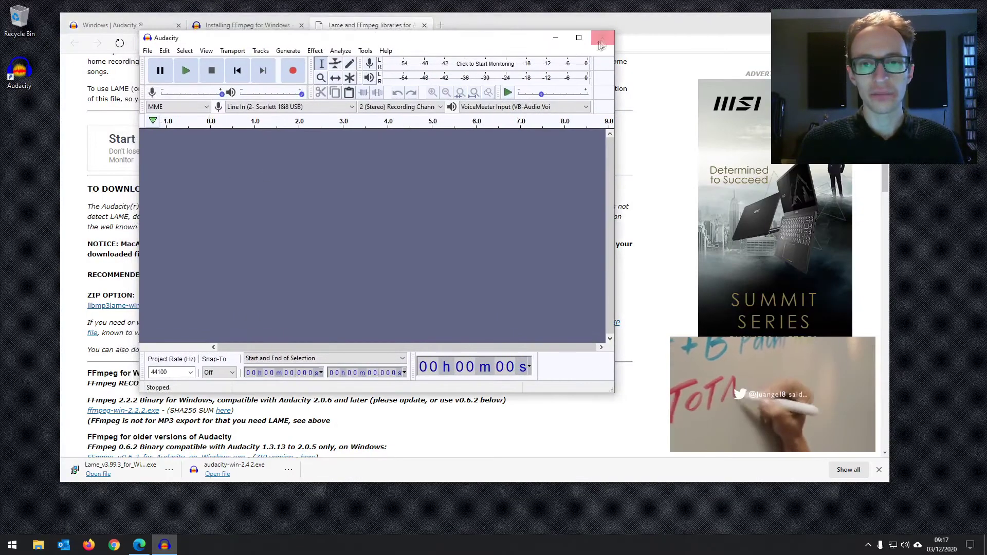
- Close Audacity and install LAME v3.99.3 into C:\Program Files (x86)\Lame For Audacity with default settings
{"action": "left_click", "coordinate": [603, 38]}
{"action": "left_click", "coordinate": [169, 470]}
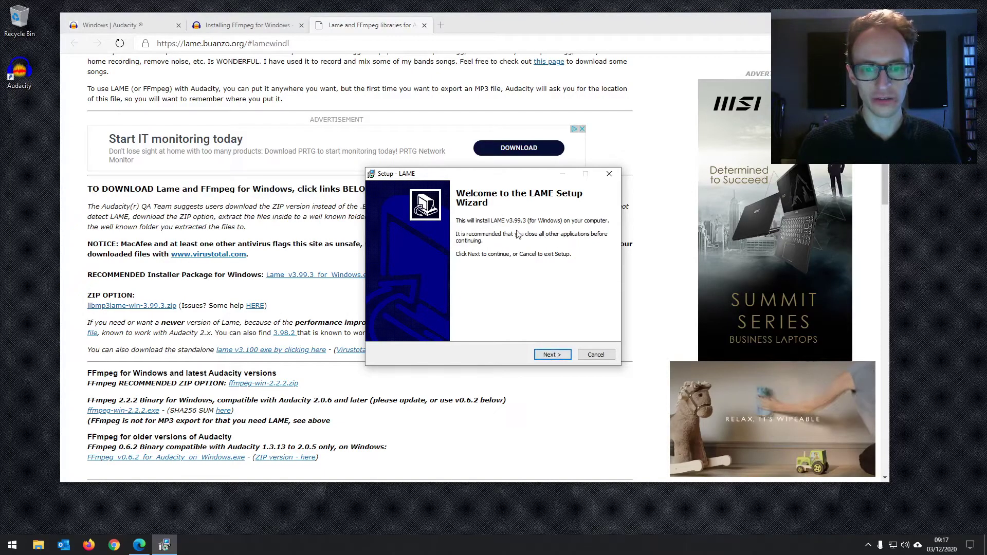
{"action": "left_click", "coordinate": [551, 354]}
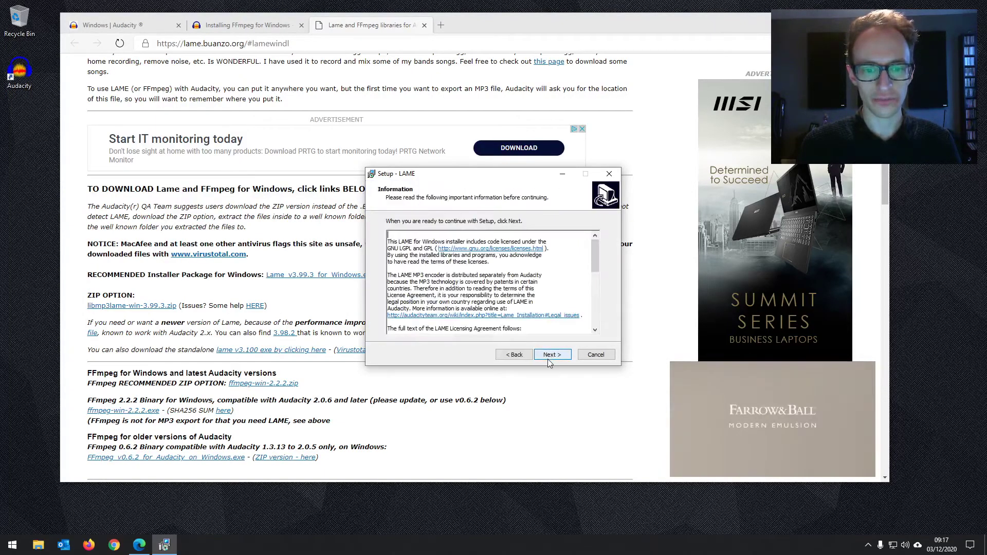
{"action": "left_click", "coordinate": [550, 356]}
{"action": "left_click", "coordinate": [548, 356]}
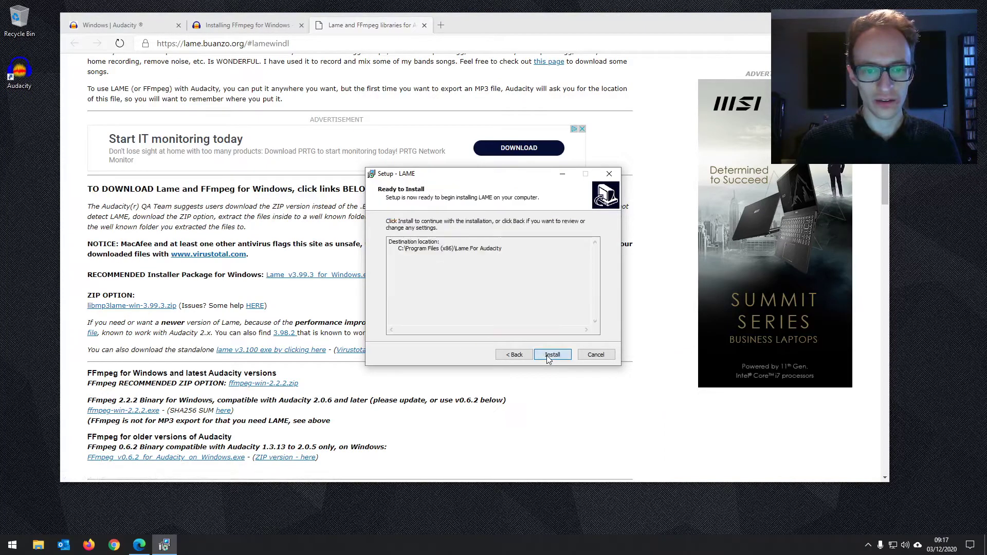
{"action": "left_click", "coordinate": [547, 356]}
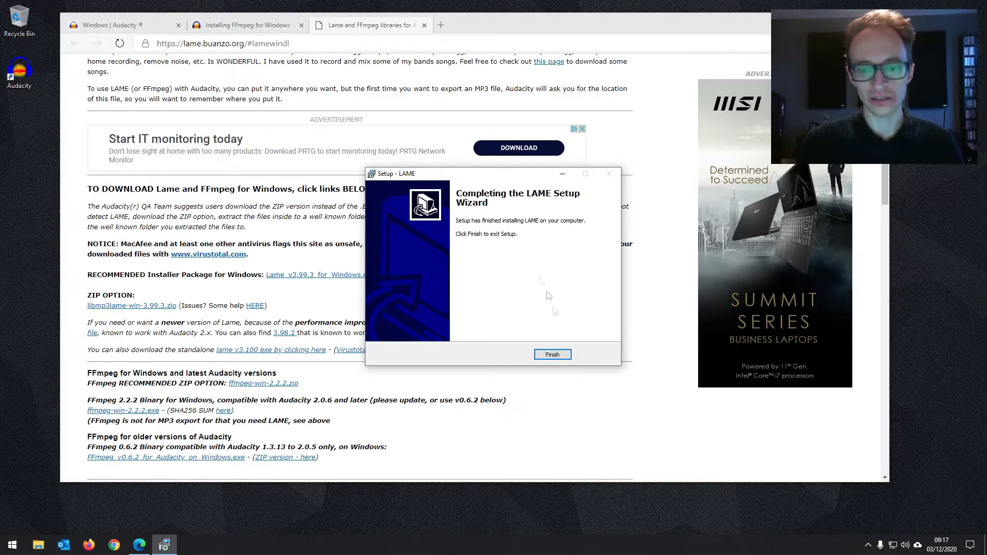
{"action": "left_click", "coordinate": [551, 354]}
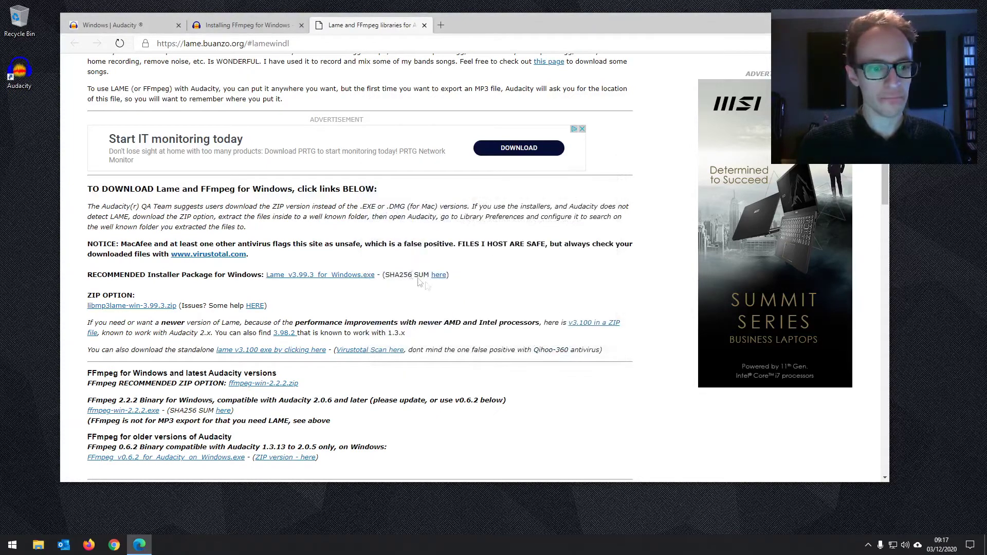
- Launch Audacity from the desktop, maximize it, and open Edit > Preferences
{"action": "double_click", "coordinate": [21, 77]}
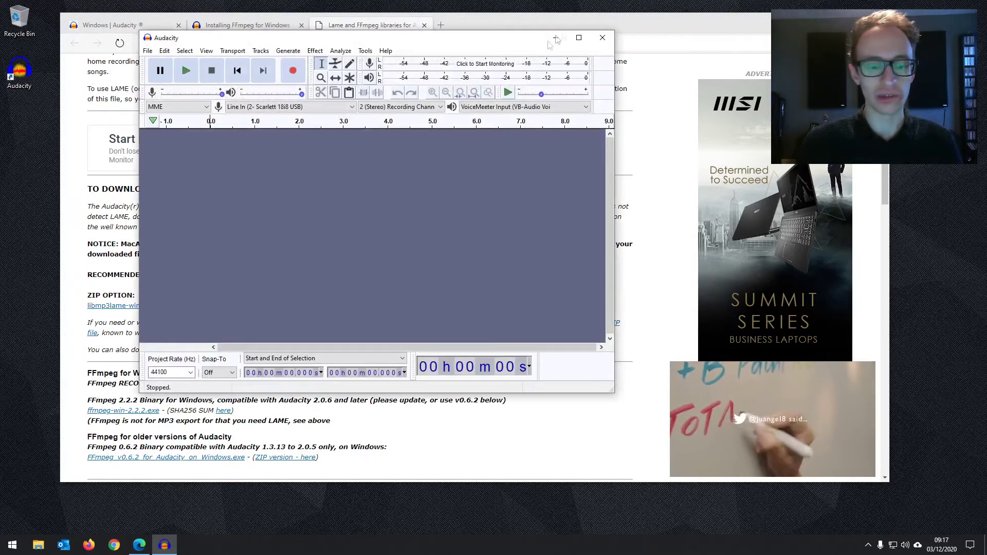
{"action": "left_click", "coordinate": [578, 38]}
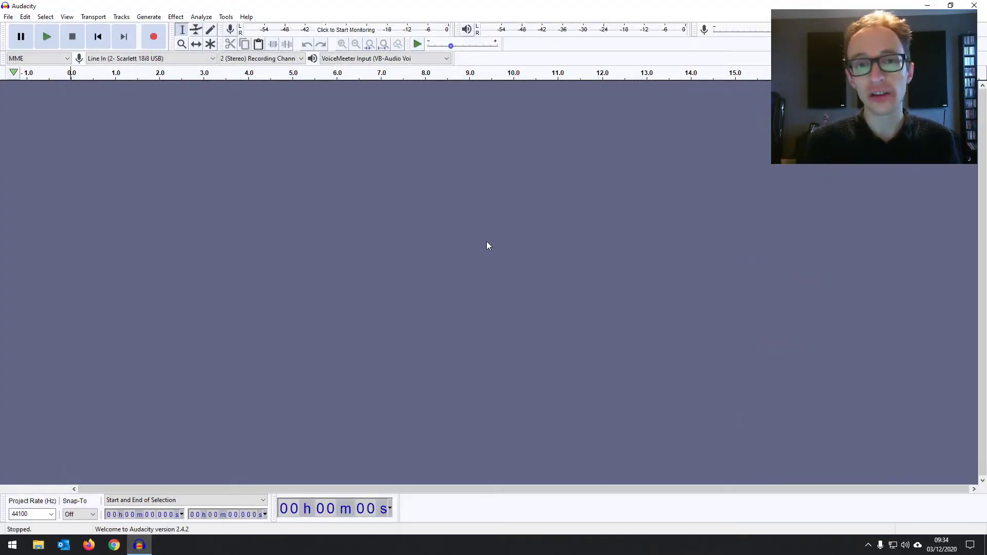
{"action": "left_click", "coordinate": [24, 18]}
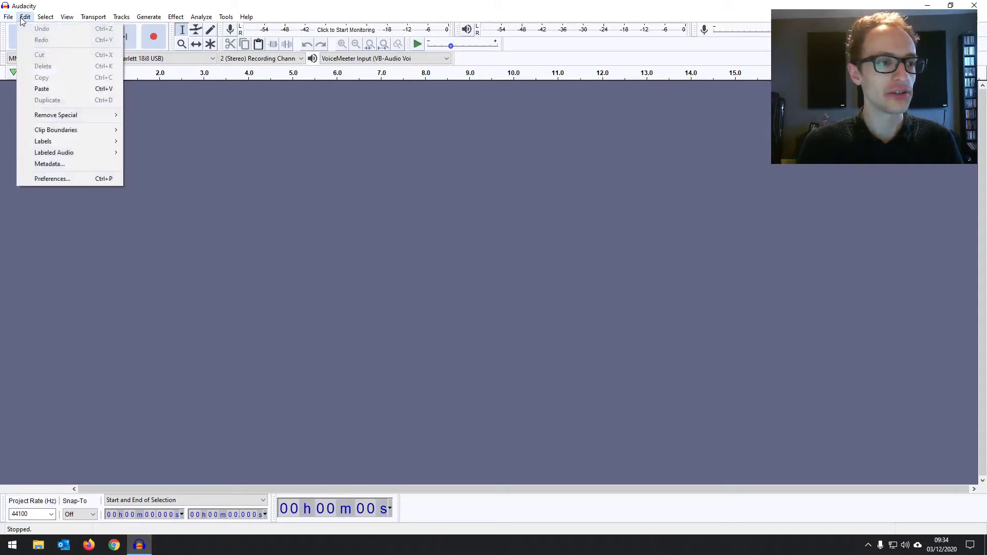
{"action": "left_click", "coordinate": [58, 178]}
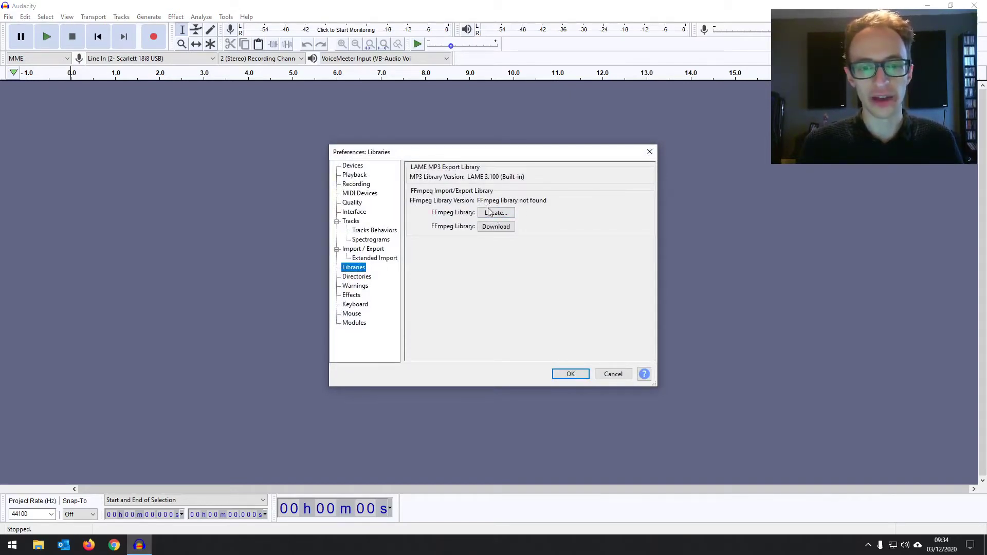
- Locate FFmpeg at avformat-55.dll in the Lame For Audacity folder and save preferences
{"action": "left_click", "coordinate": [489, 213]}
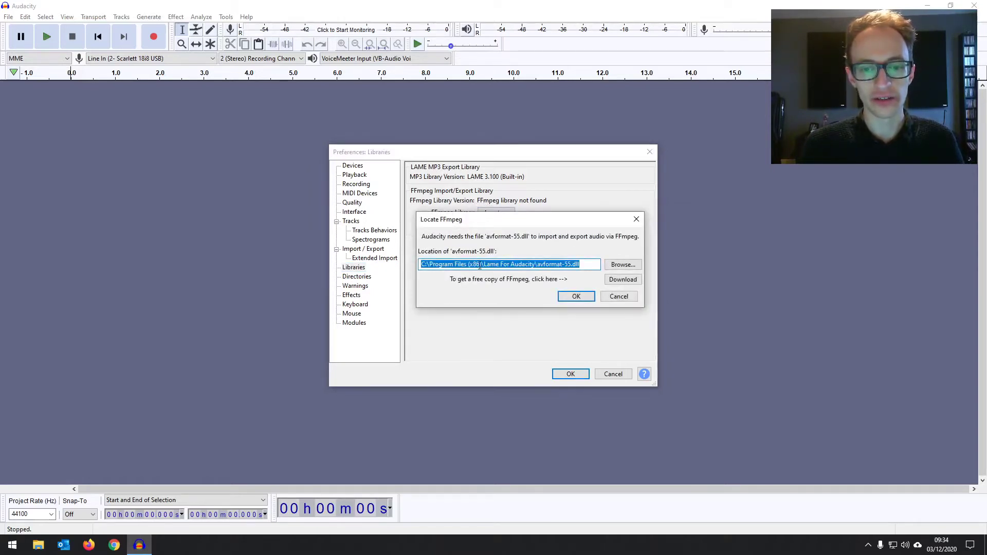
{"action": "left_click", "coordinate": [482, 265]}
{"action": "left_click_drag", "start_coordinate": [485, 264], "coordinate": [536, 265]}
{"action": "left_click", "coordinate": [544, 265]}
{"action": "double_click", "coordinate": [539, 265]}
{"action": "key", "text": "End"}
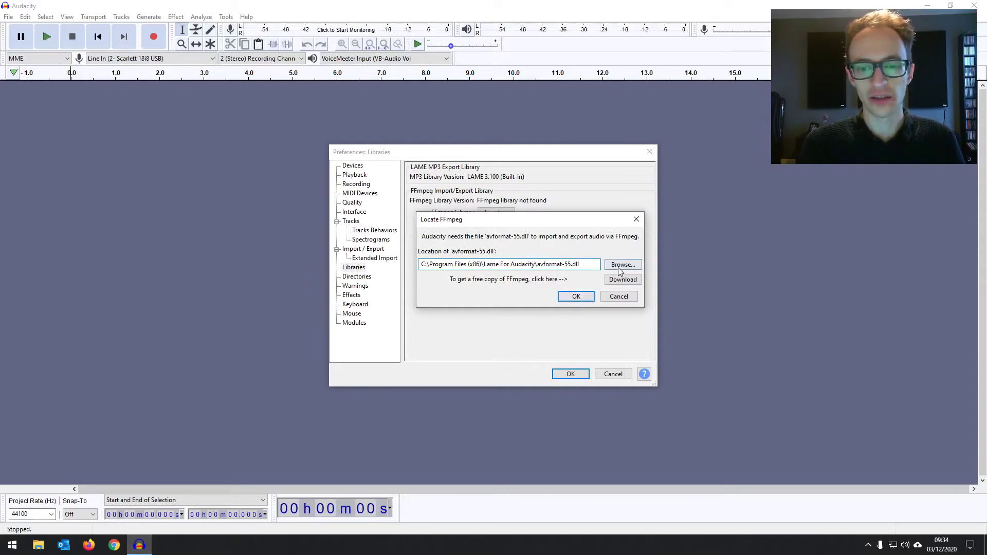
{"action": "left_click", "coordinate": [567, 297]}
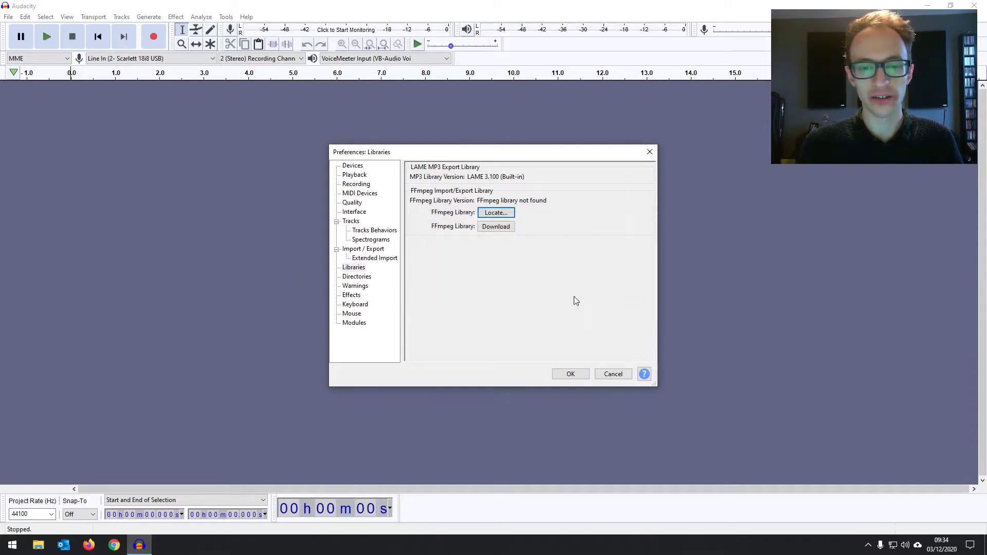
{"action": "left_click", "coordinate": [571, 374]}
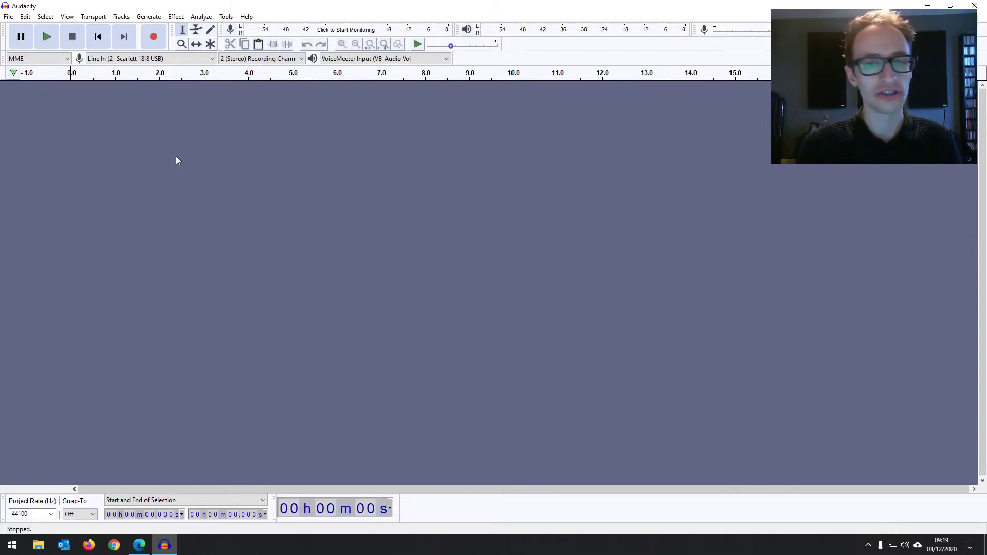
{"action": "mouse_move", "coordinate": [141, 546]}
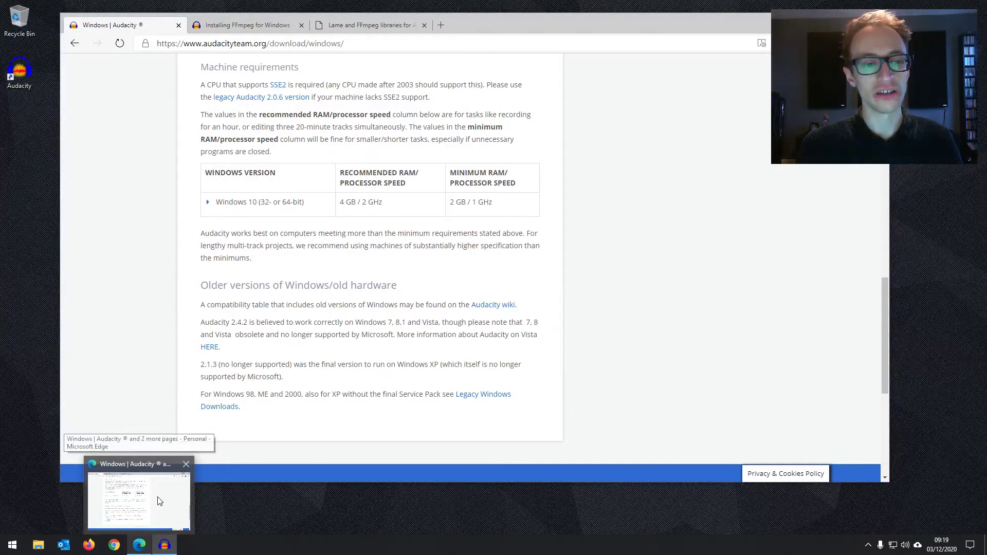
- Bring the Audacity Windows download page forward and view the Windows Version table
{"action": "left_click", "coordinate": [147, 506]}
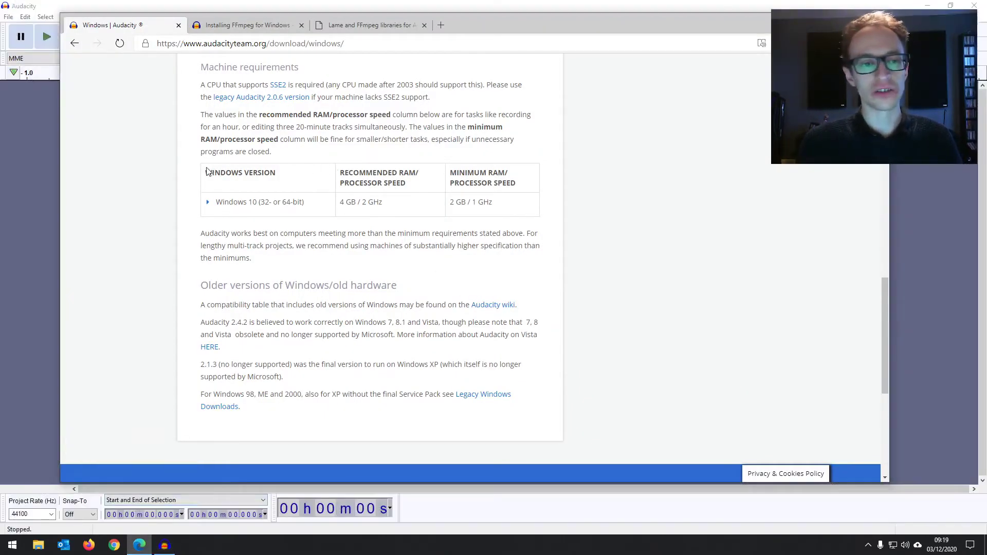
{"action": "left_click_drag", "start_coordinate": [208, 171], "coordinate": [313, 174]}
{"action": "left_click", "coordinate": [314, 175]}
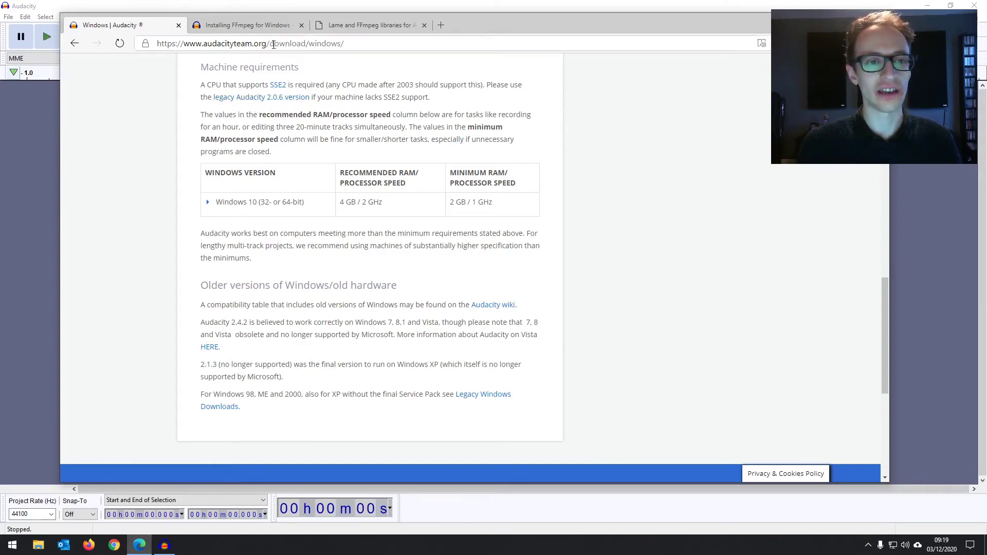
- Review the RAM requirements (4 GB recommended, 2 GB minimum) down to the footer
{"action": "left_click_drag", "start_coordinate": [271, 44], "coordinate": [314, 44]}
{"action": "scroll", "coordinate": [348, 159], "scroll_direction": "up", "scroll_amount": 15}
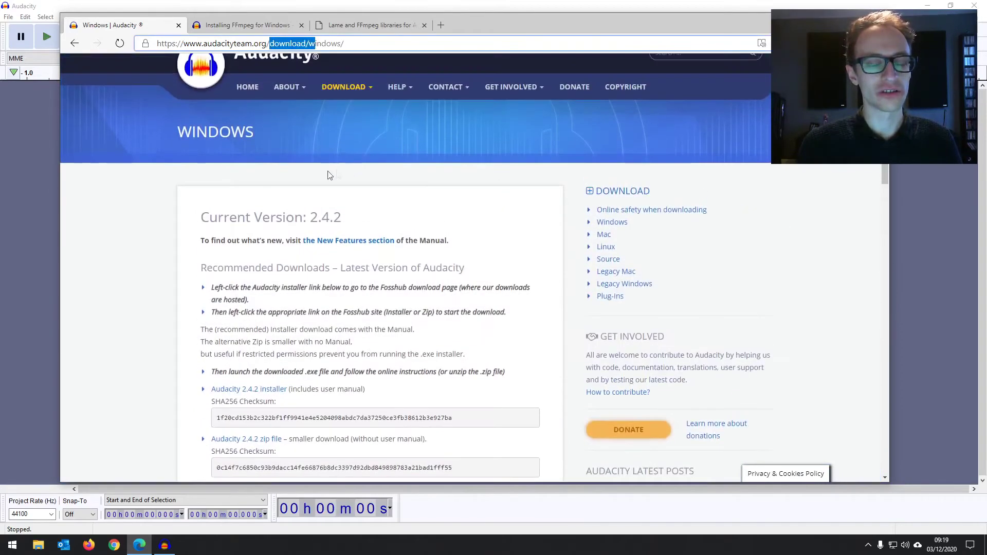
{"action": "scroll", "coordinate": [330, 200], "scroll_direction": "down", "scroll_amount": 15}
{"action": "left_click", "coordinate": [411, 219]}
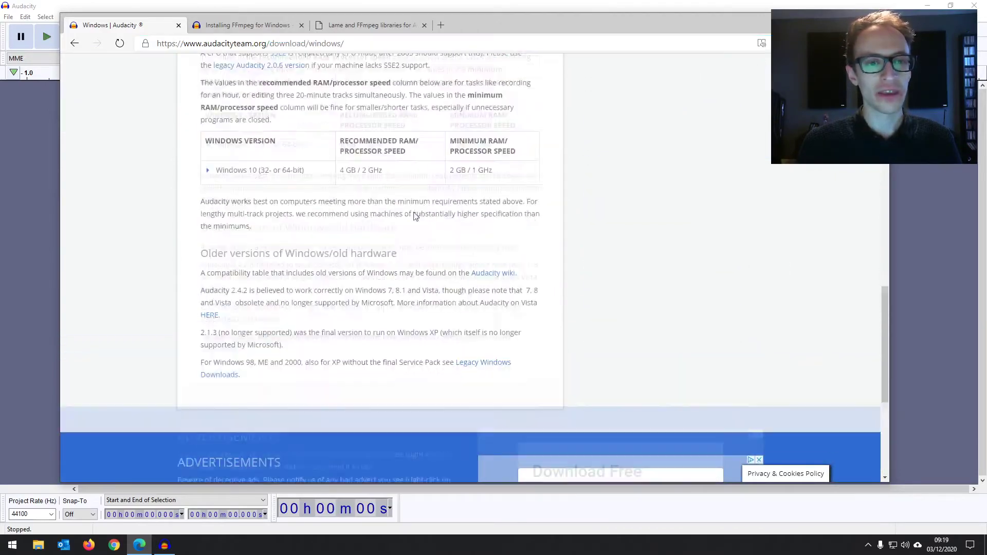
{"action": "left_click_drag", "start_coordinate": [360, 266], "coordinate": [340, 265]}
{"action": "left_click", "coordinate": [482, 264]}
{"action": "left_click_drag", "start_coordinate": [468, 265], "coordinate": [451, 266]}
{"action": "left_click", "coordinate": [476, 270]}
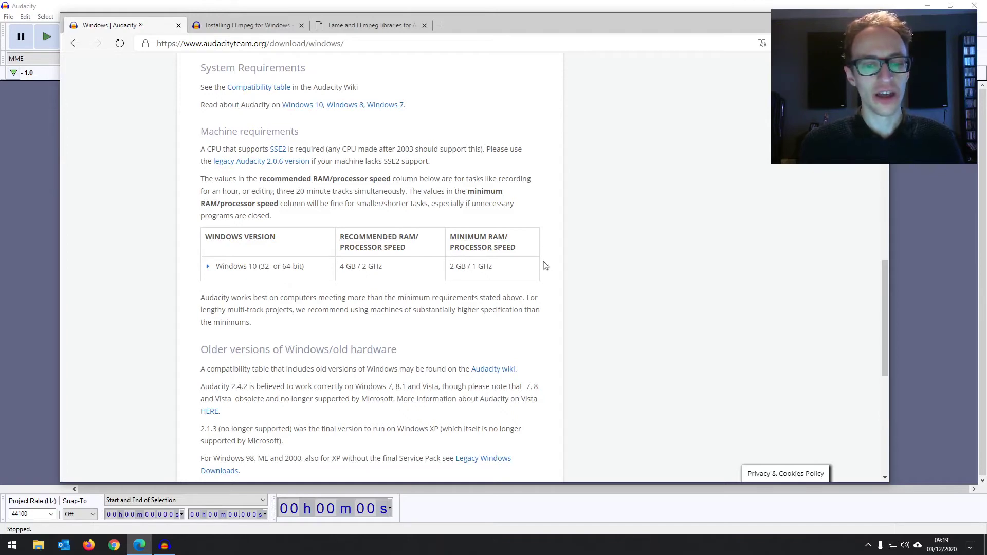
{"action": "scroll", "coordinate": [543, 264], "scroll_direction": "down", "scroll_amount": 6}
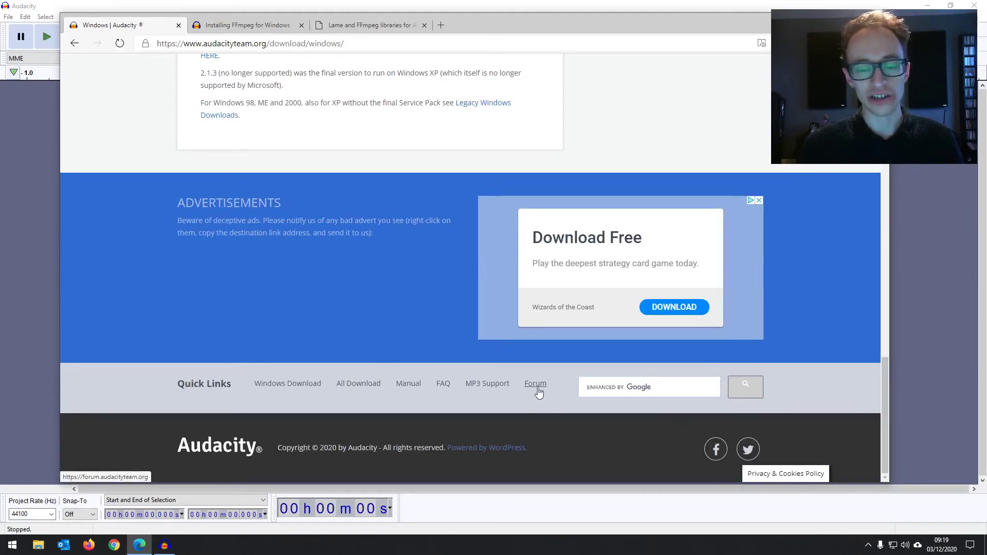
- Switch from Edge back to the empty Audacity project window with Alt+Tab
{"action": "key", "text": "alt+Tab"}
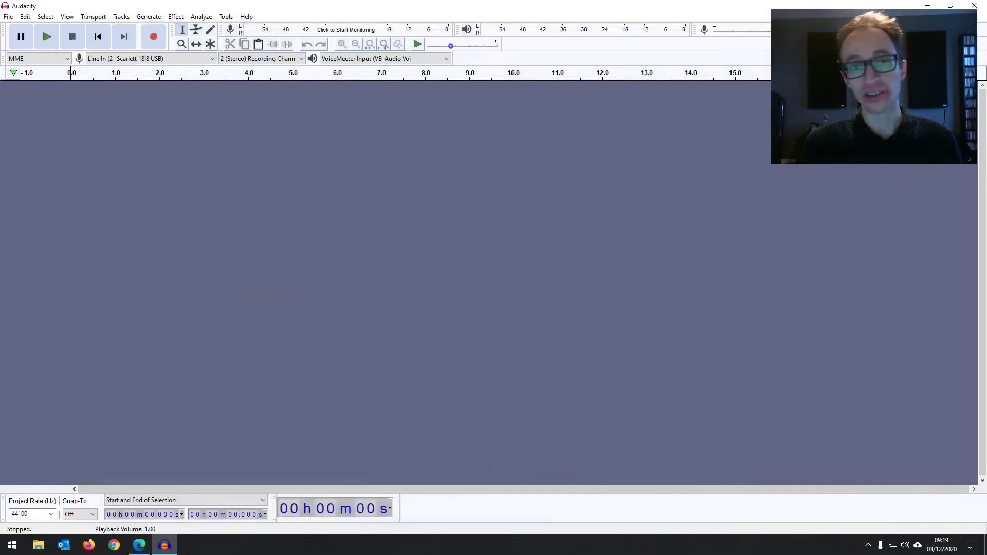